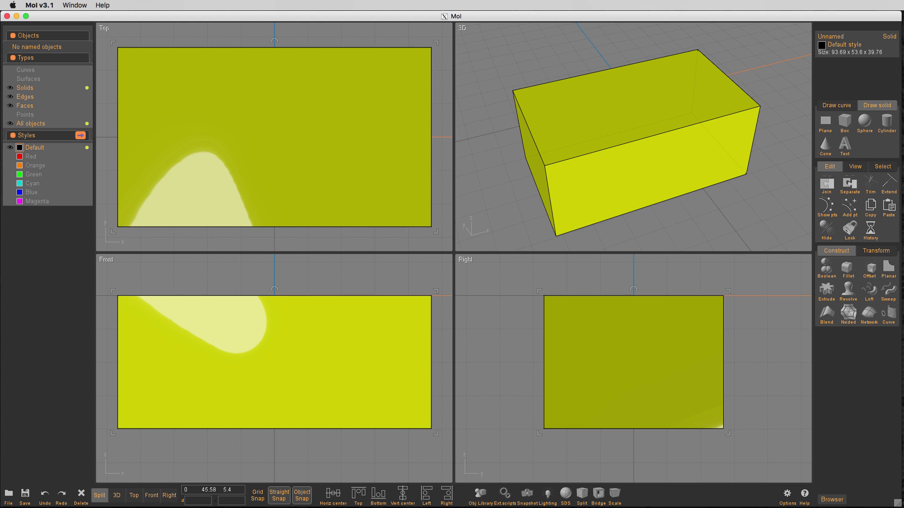
Step: Draw a closed stepped polyline profile, about 47 by 12 units, on the box's top face
{"action": "left_click", "coordinate": [530, 52]}
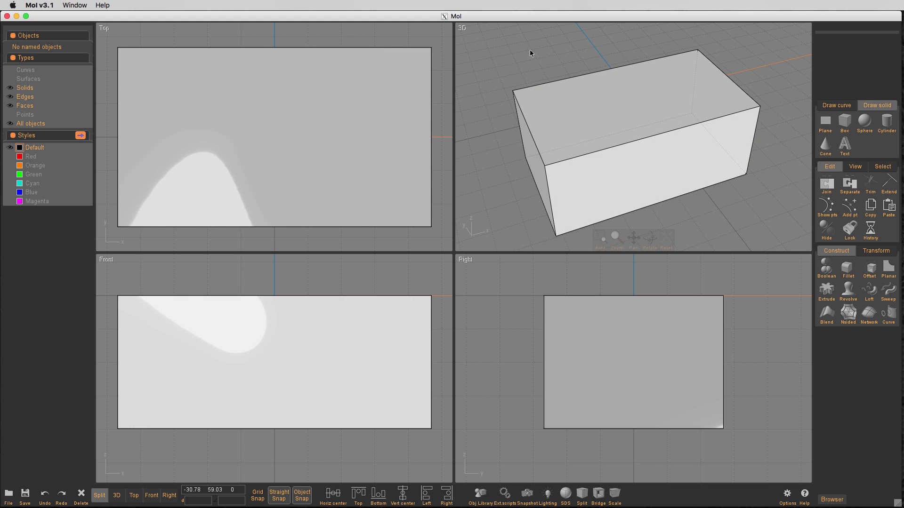
{"action": "key", "text": "l"}
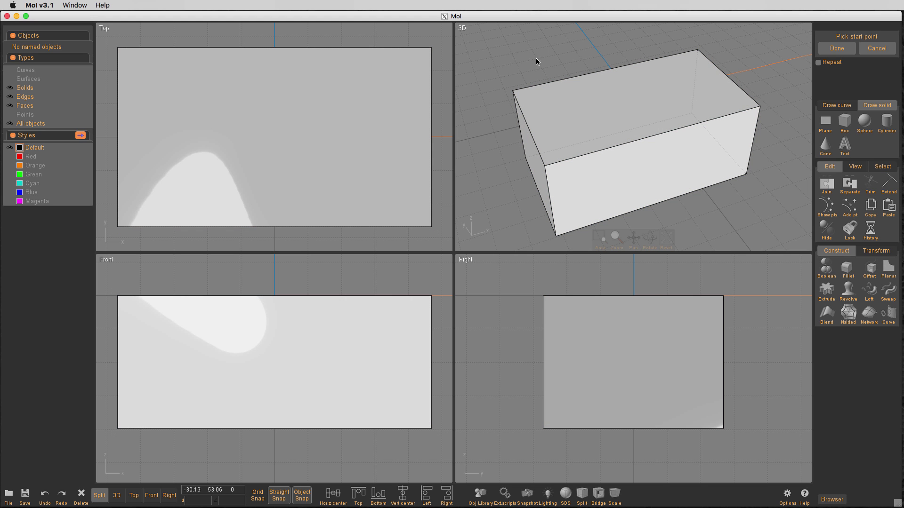
{"action": "left_click", "coordinate": [207, 137]}
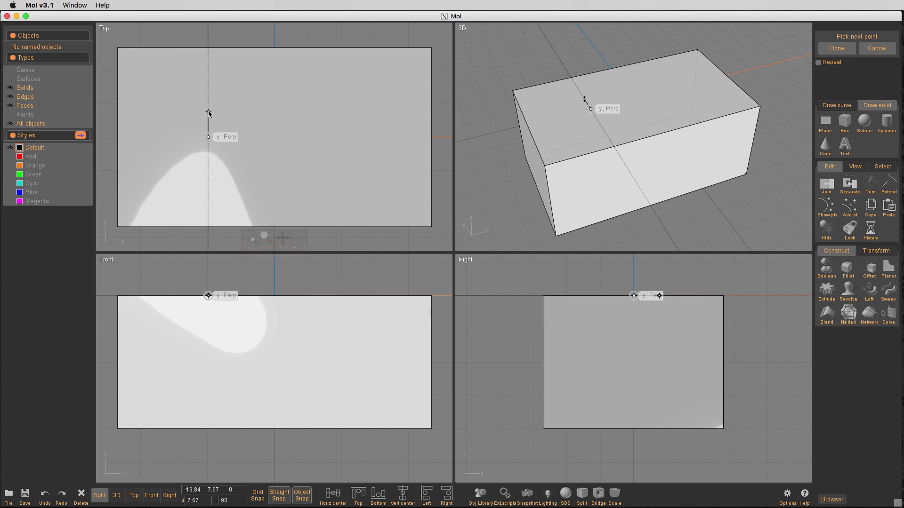
{"action": "left_click", "coordinate": [208, 113]}
{"action": "left_click", "coordinate": [274, 113]}
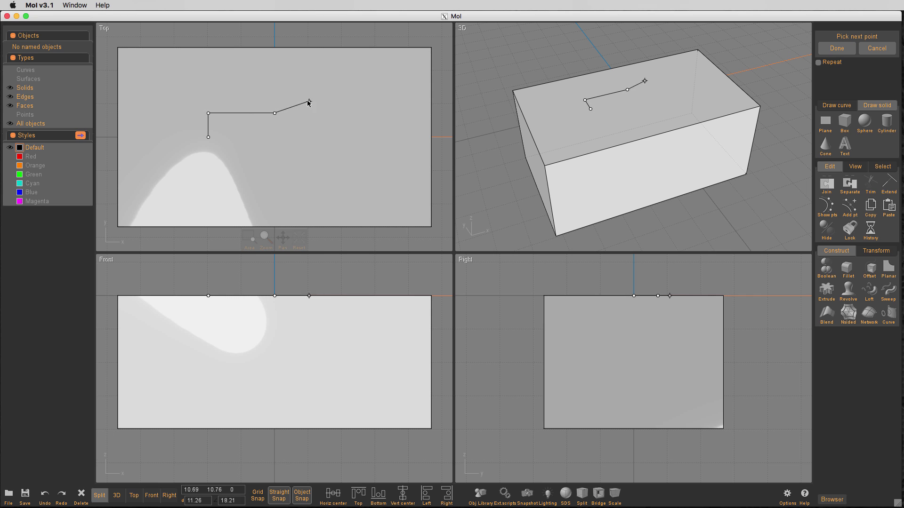
{"action": "left_click", "coordinate": [308, 98]}
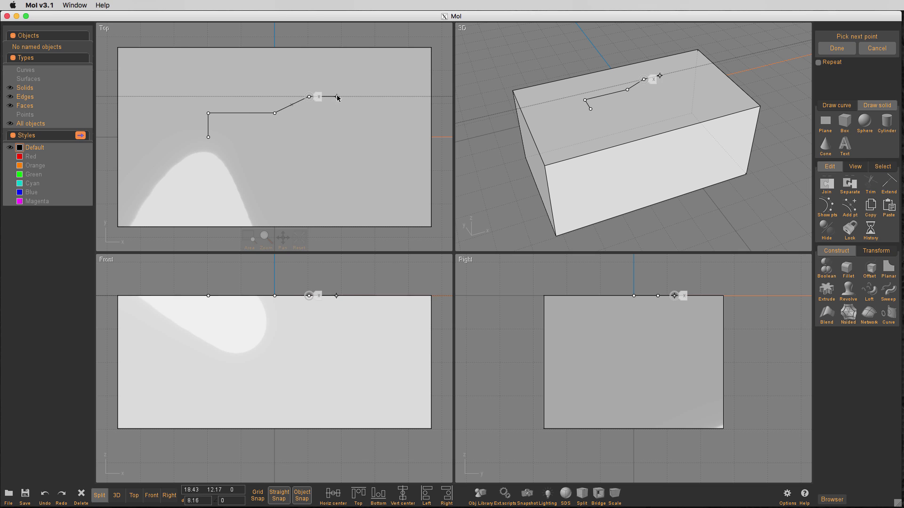
{"action": "left_click", "coordinate": [365, 97]}
{"action": "left_click", "coordinate": [366, 137]}
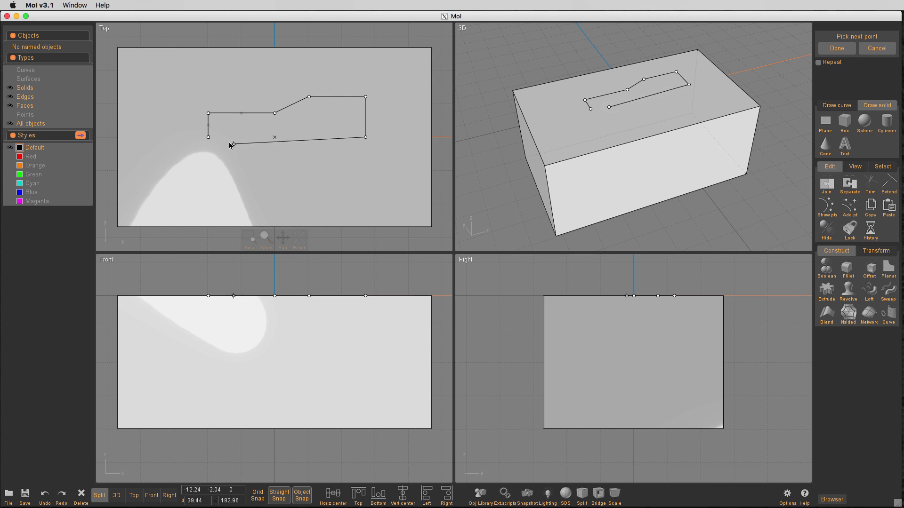
{"action": "left_click", "coordinate": [208, 137]}
Step: Split the box with the closed profile using a Boolean difference
{"action": "left_click", "coordinate": [311, 136]}
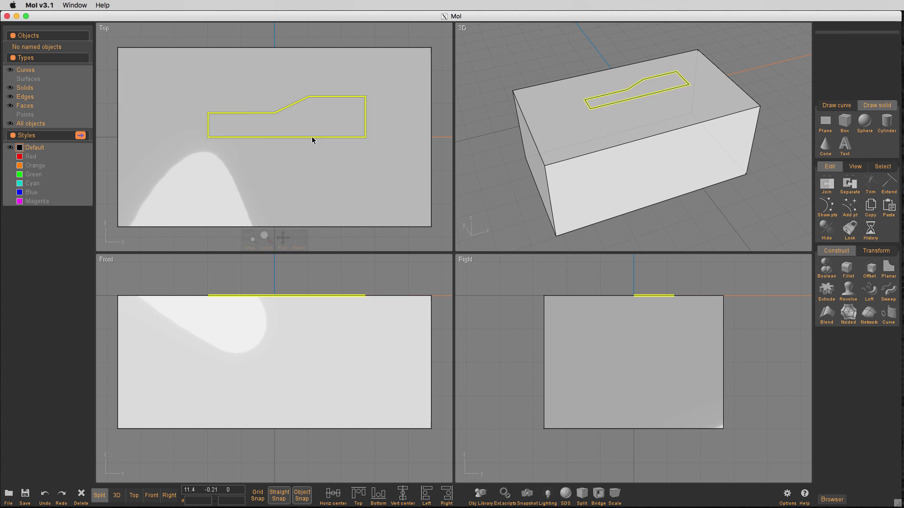
{"action": "left_click", "coordinate": [565, 133]}
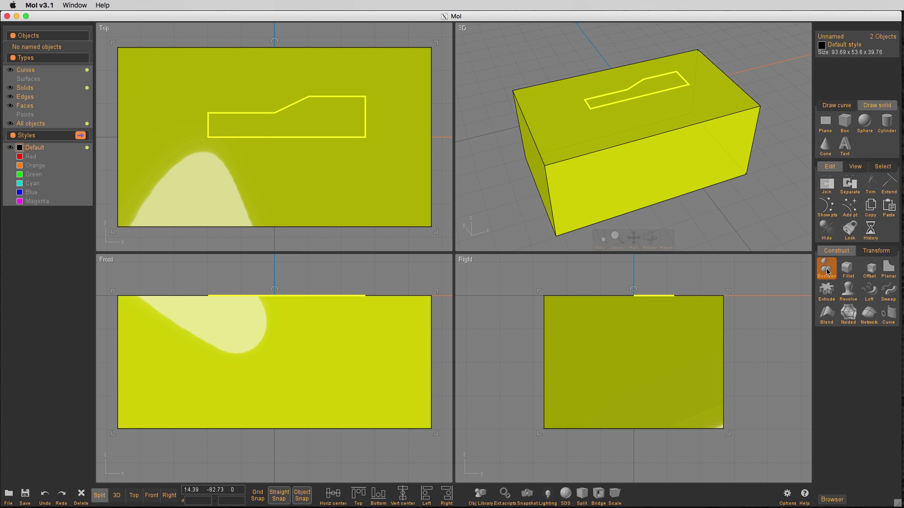
{"action": "left_click", "coordinate": [827, 271]}
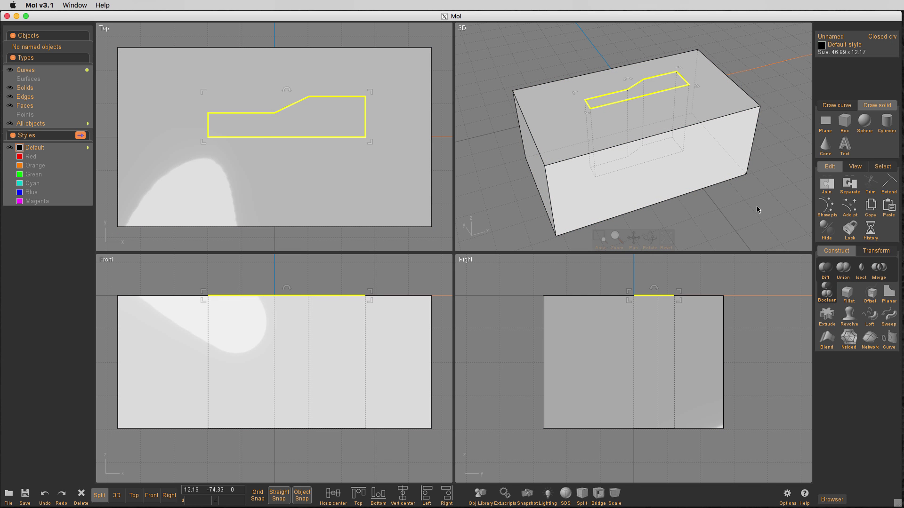
{"action": "left_click", "coordinate": [756, 206]}
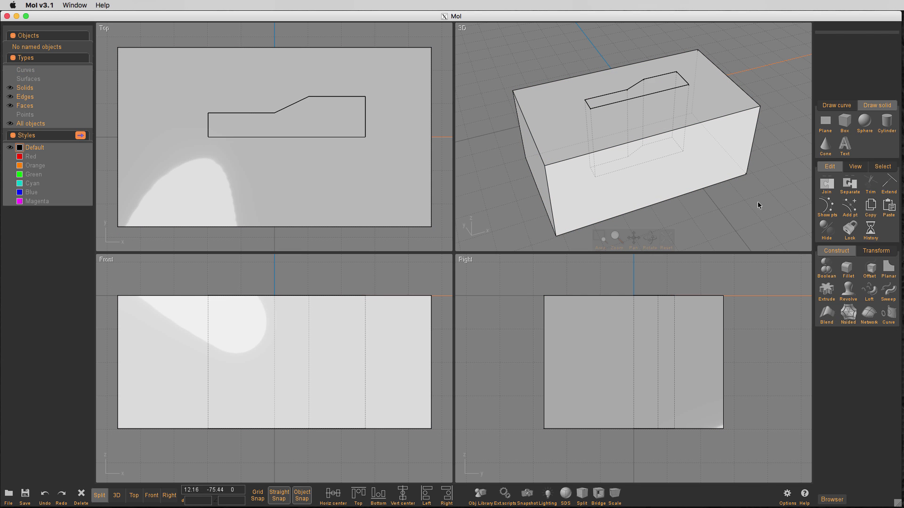
Step: Isolate the inner profile-shaped solid and show it in a full-size 3D view
{"action": "left_click", "coordinate": [676, 83]}
{"action": "key", "text": "ctrl+i"}
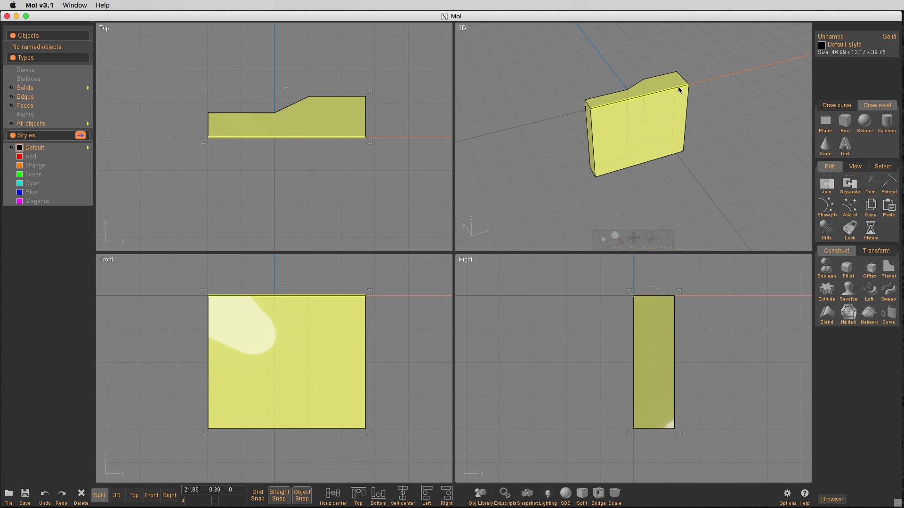
{"action": "key", "text": "Tab"}
{"action": "mouse_move", "coordinate": [682, 163]}
{"action": "right_mouse_down"}
{"action": "mouse_move", "coordinate": [659, 139]}
{"action": "mouse_move", "coordinate": [689, 160]}
{"action": "right_mouse_up"}
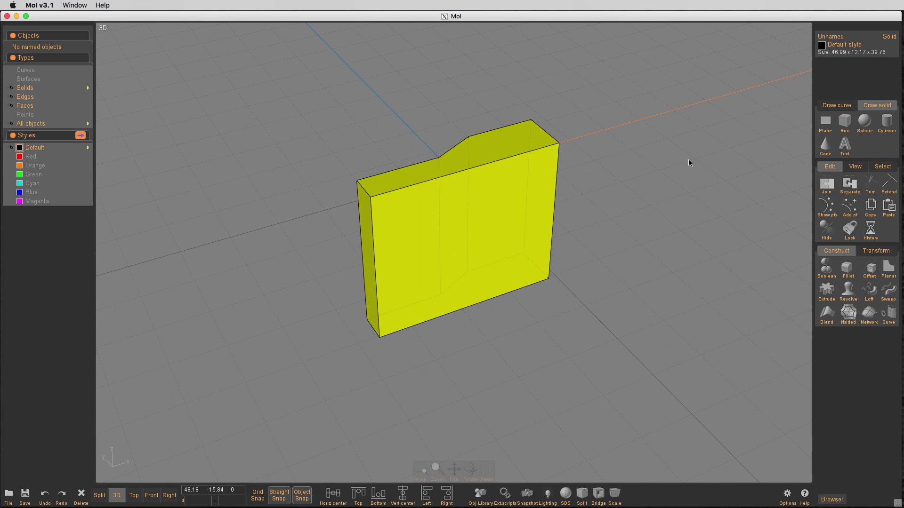
Step: Draw a polyline on the solid's front face, from about 9.35 units below the top on its taller end up to the top edge and along to the opposite corner
{"action": "left_click", "coordinate": [689, 184]}
{"action": "key", "text": "l"}
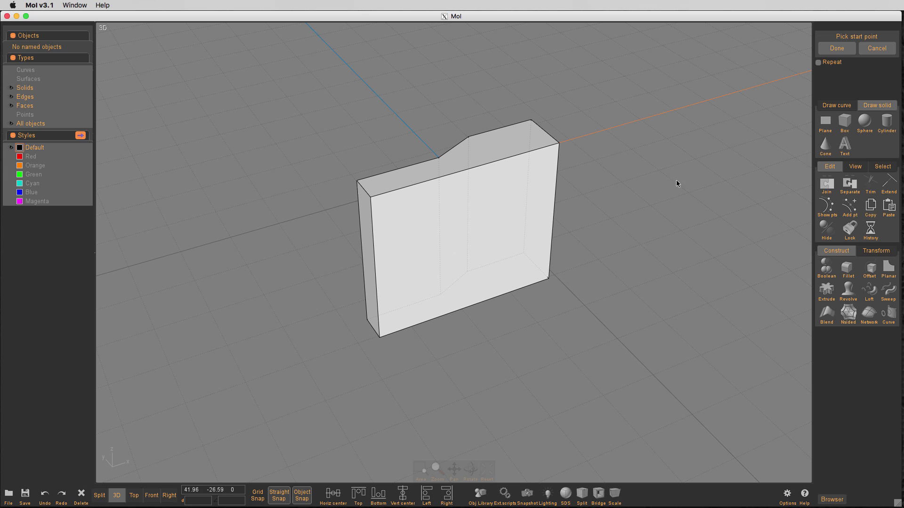
{"action": "left_click", "coordinate": [556, 178]}
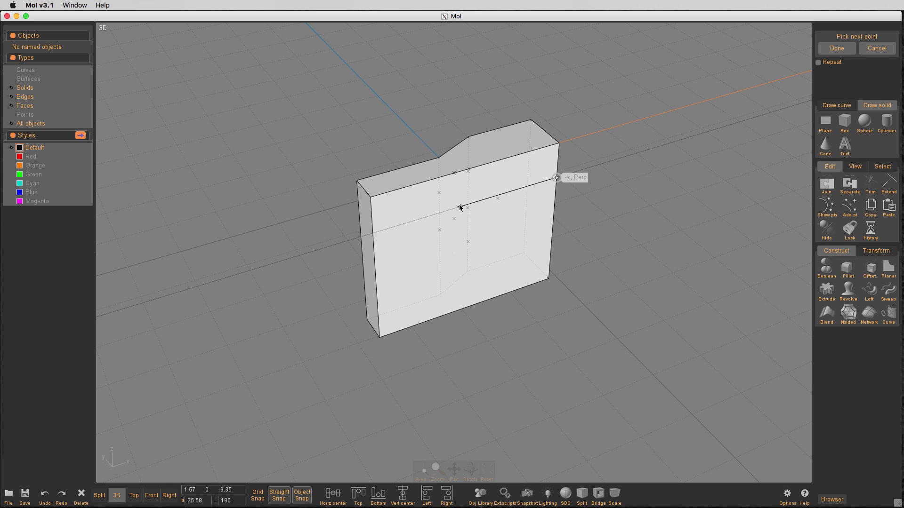
{"action": "left_click", "coordinate": [409, 187]}
{"action": "left_click", "coordinate": [371, 198]}
{"action": "right_click", "coordinate": [285, 238]}
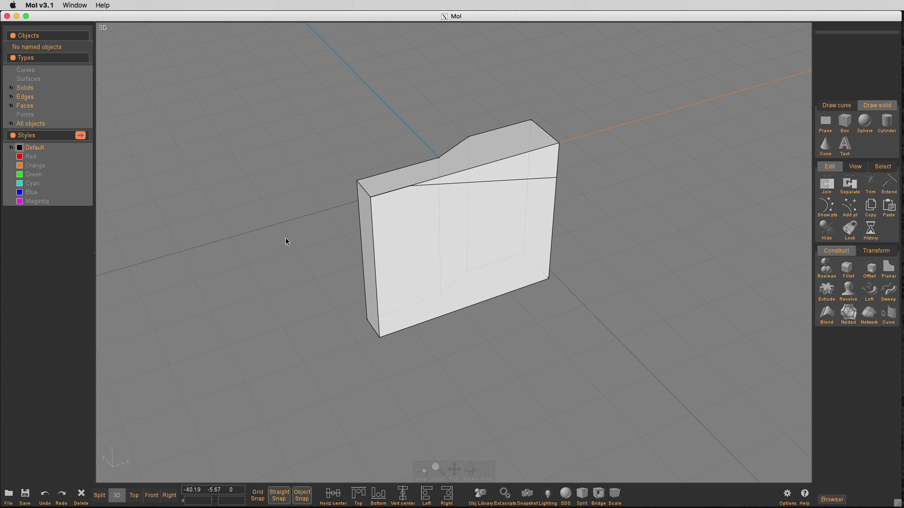
Step: Fillet the corner of the new polyline with a circular radius of 20
{"action": "left_click", "coordinate": [460, 186]}
{"action": "key", "text": "f"}
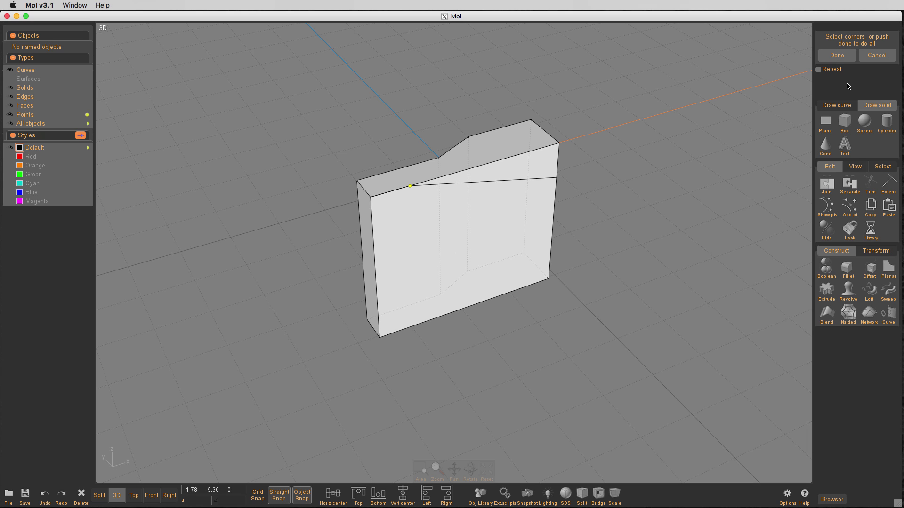
{"action": "right_click", "coordinate": [763, 88]}
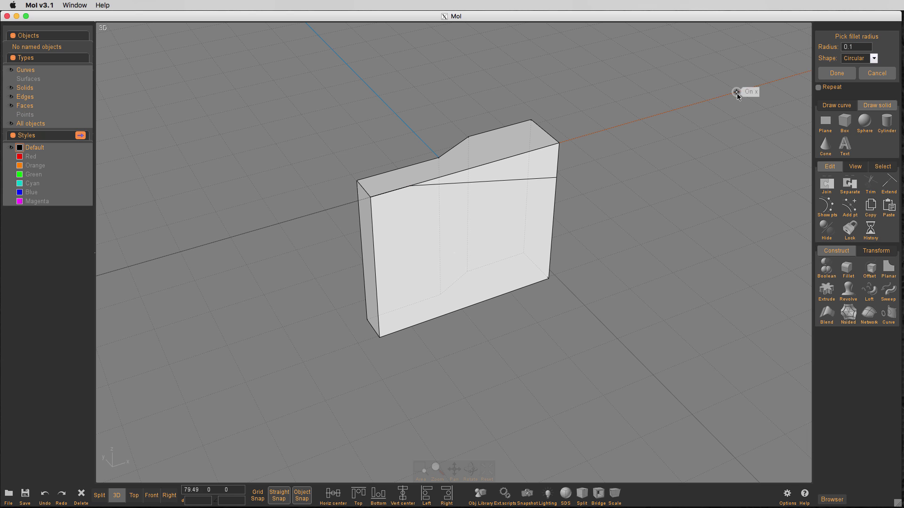
{"action": "left_click", "coordinate": [857, 50]}
{"action": "left_click", "coordinate": [875, 103]}
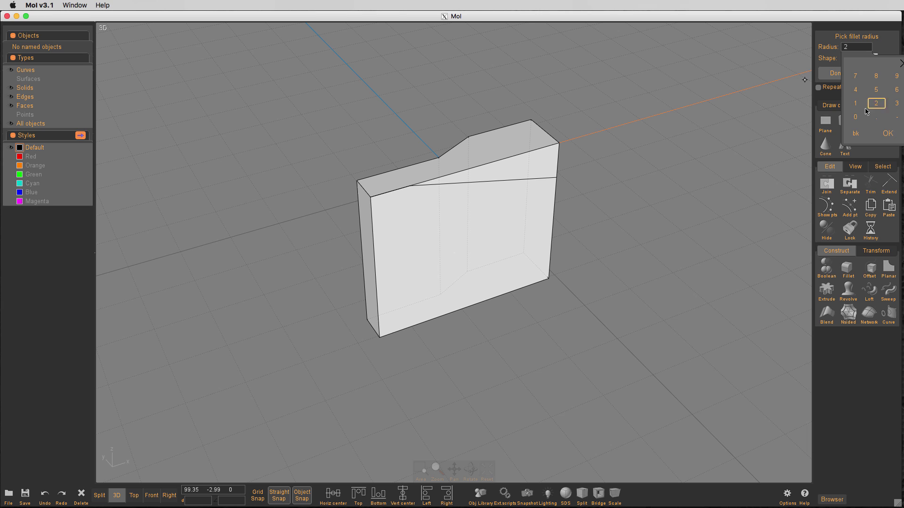
{"action": "left_click", "coordinate": [855, 118]}
{"action": "left_click", "coordinate": [882, 131]}
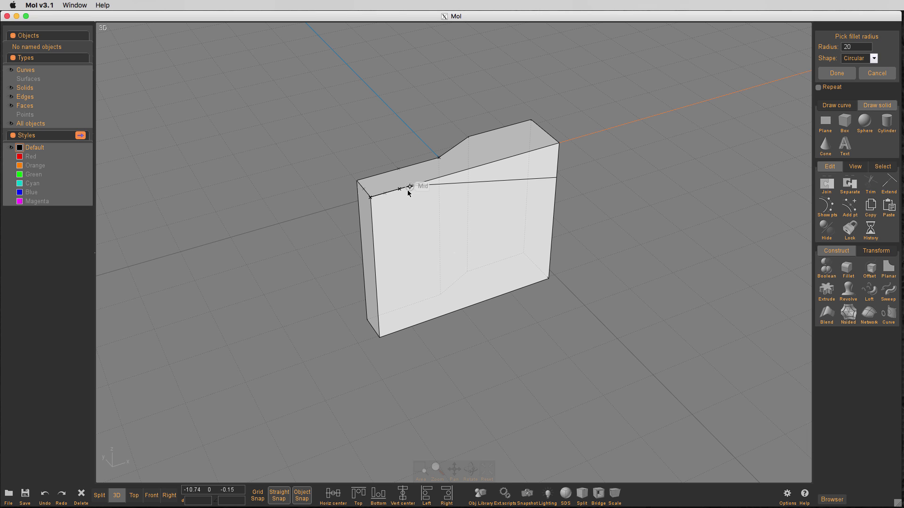
{"action": "left_click", "coordinate": [836, 73]}
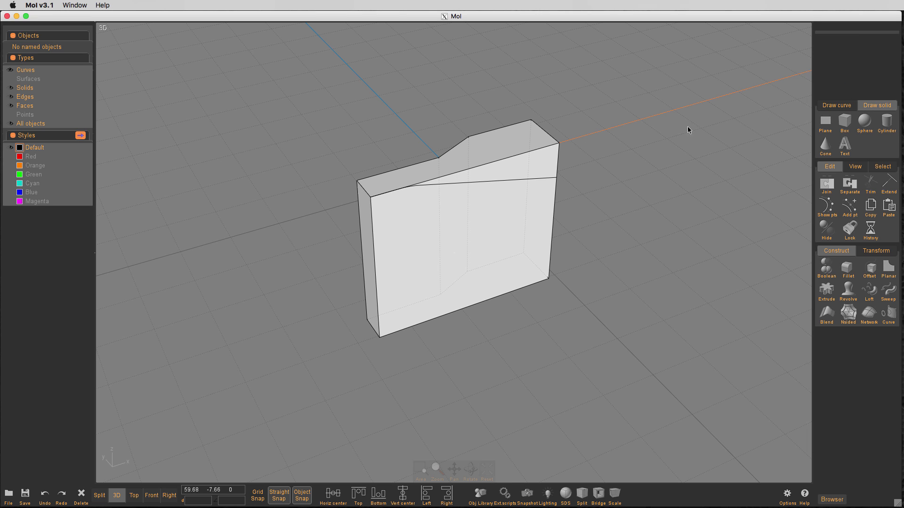
Step: Split the isolated solid along the filleted polyline with a Boolean difference, and delete the upper piece together with the curve
{"action": "left_click", "coordinate": [499, 260]}
{"action": "key", "text": "d"}
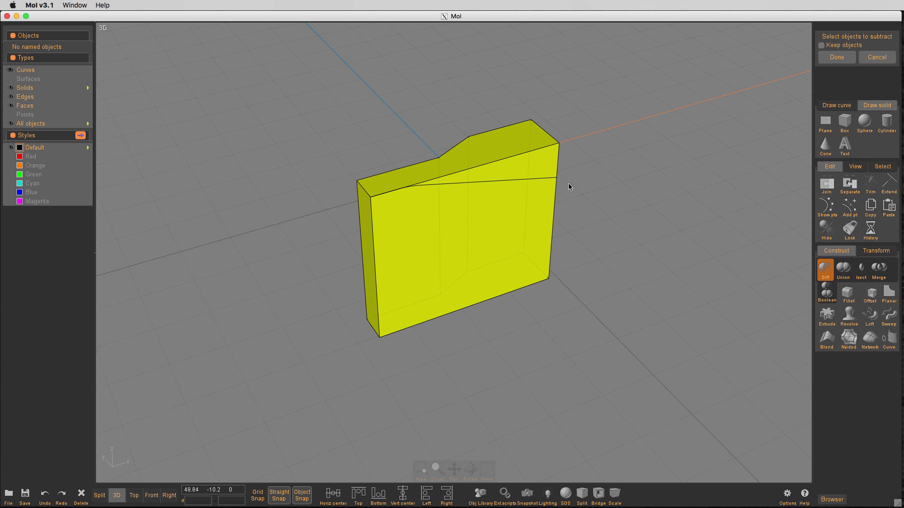
{"action": "left_click", "coordinate": [555, 180]}
{"action": "right_click", "coordinate": [609, 151]}
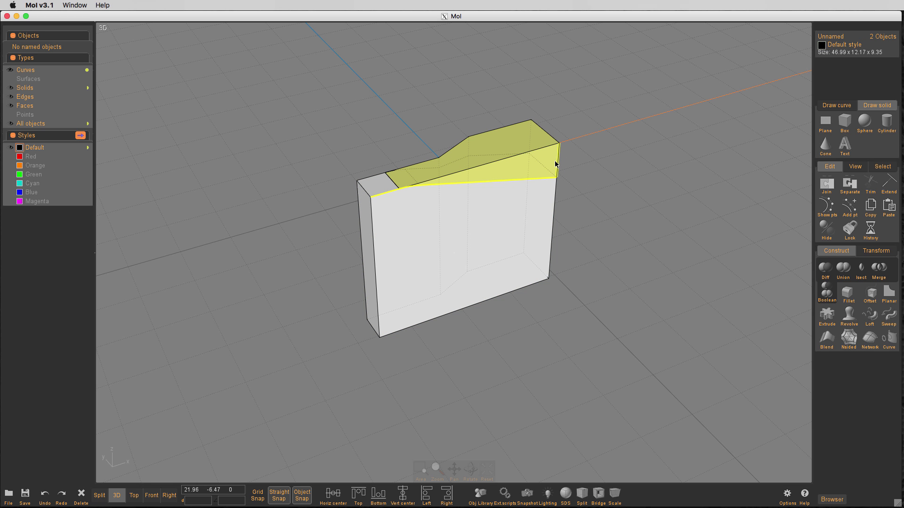
{"action": "key", "text": "Delete"}
Step: Show the hidden outer block and join it with the trimmed inner solid using a Boolean union
{"action": "key", "text": "ctrl+h"}
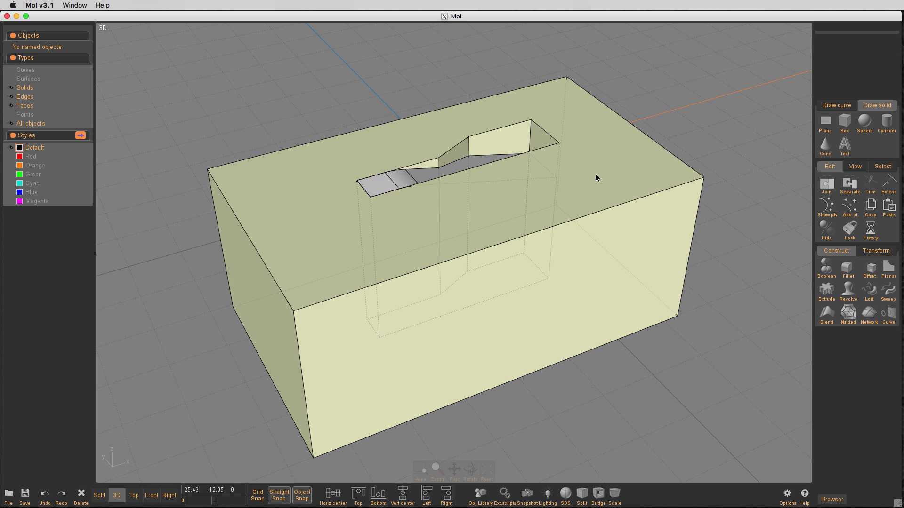
{"action": "right_click_drag", "start_coordinate": [701, 103], "coordinate": [654, 124]}
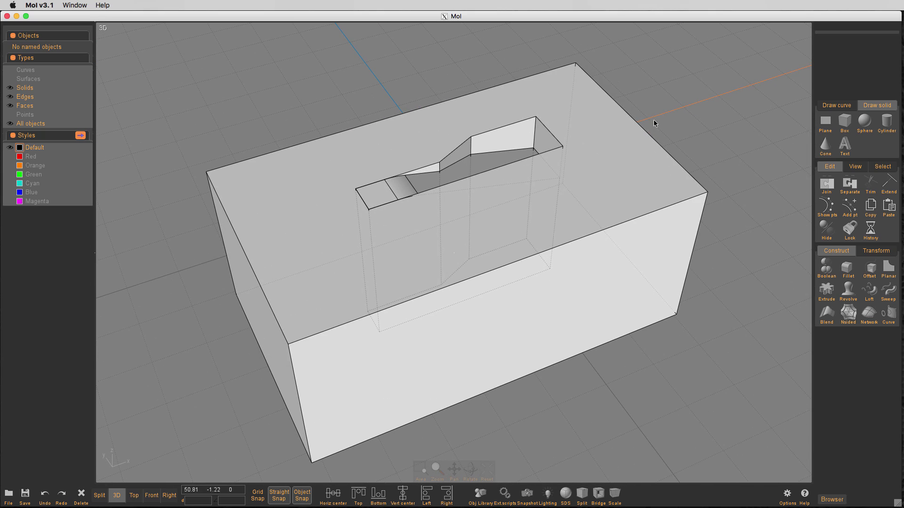
{"action": "left_click", "coordinate": [596, 175]}
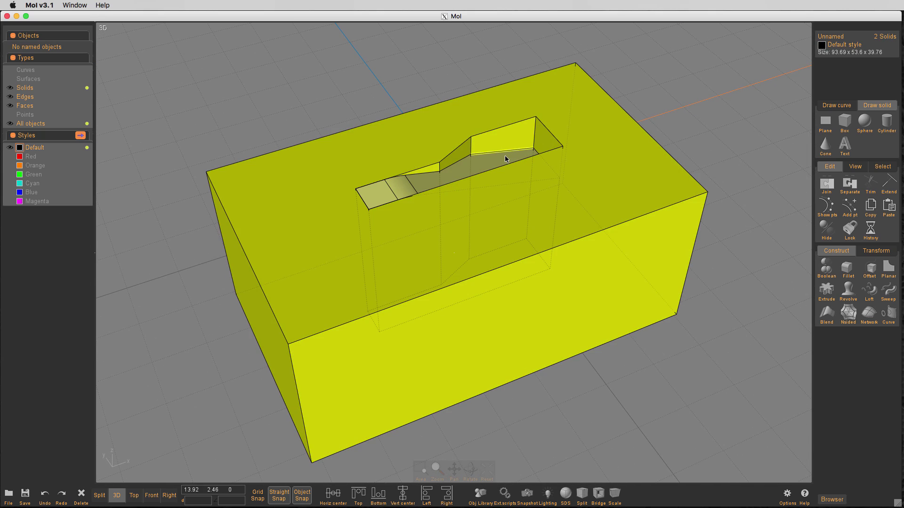
{"action": "key", "text": "u"}
Step: Fillet the recess's four vertical corner edges, two at the wall's bend and two at the deep end, with a circular radius of 3
{"action": "scroll", "coordinate": [498, 163], "scroll_direction": "up", "scroll_amount": 3}
{"action": "right_click_drag", "start_coordinate": [501, 177], "coordinate": [498, 196]}
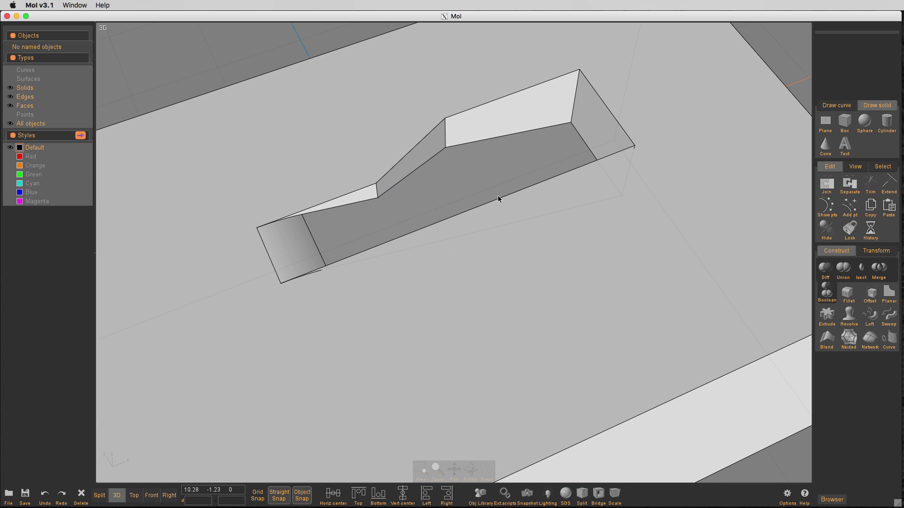
{"action": "left_click", "coordinate": [445, 140]}
{"action": "left_click", "coordinate": [446, 139]}
{"action": "left_click", "coordinate": [377, 193]}
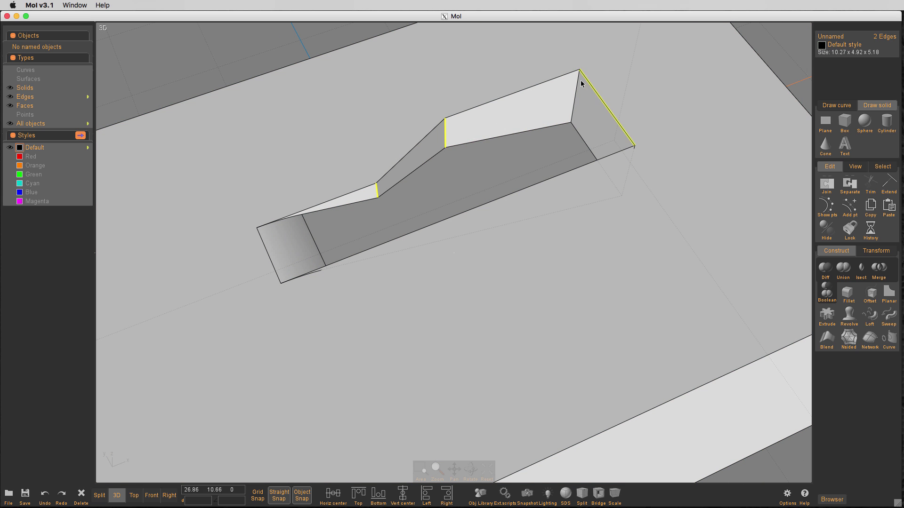
{"action": "left_click", "coordinate": [578, 87]}
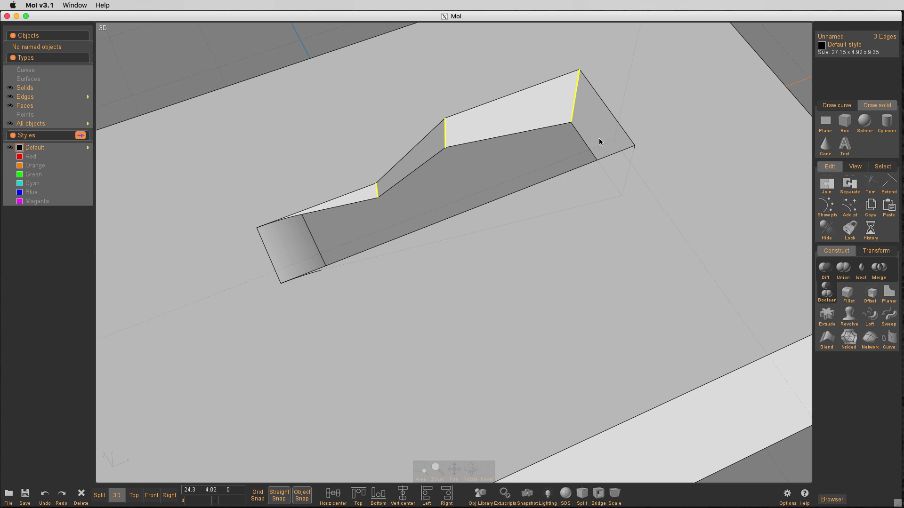
{"action": "left_click", "coordinate": [633, 156]}
{"action": "key", "text": "f"}
{"action": "left_click", "coordinate": [861, 46]}
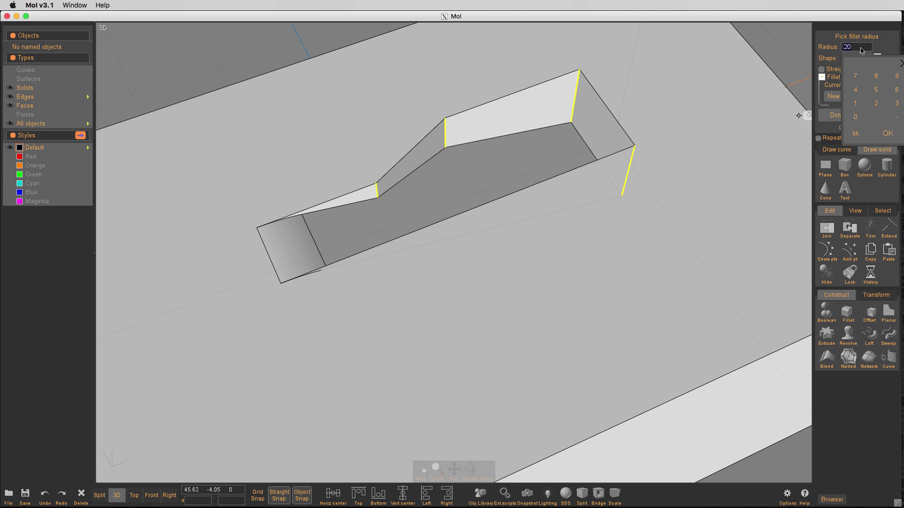
{"action": "left_click", "coordinate": [896, 104]}
{"action": "left_click", "coordinate": [888, 134]}
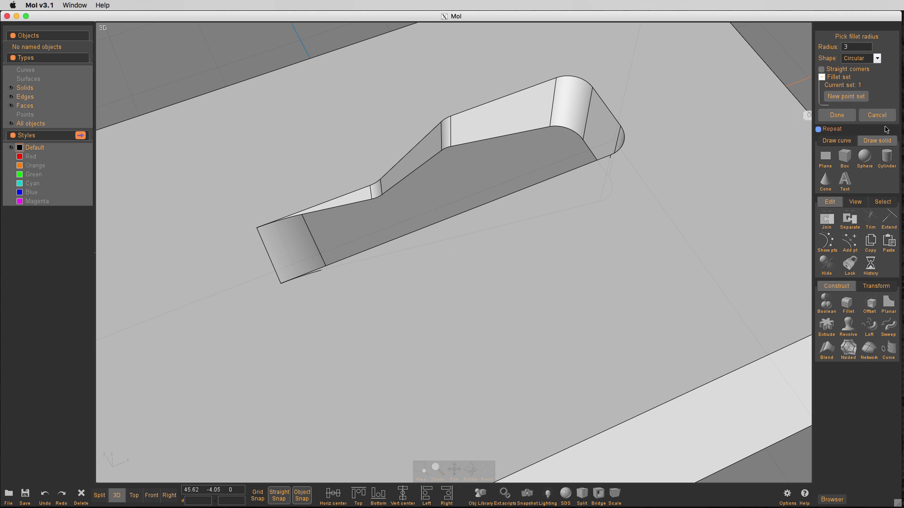
{"action": "right_click_drag", "start_coordinate": [782, 137], "coordinate": [706, 145]}
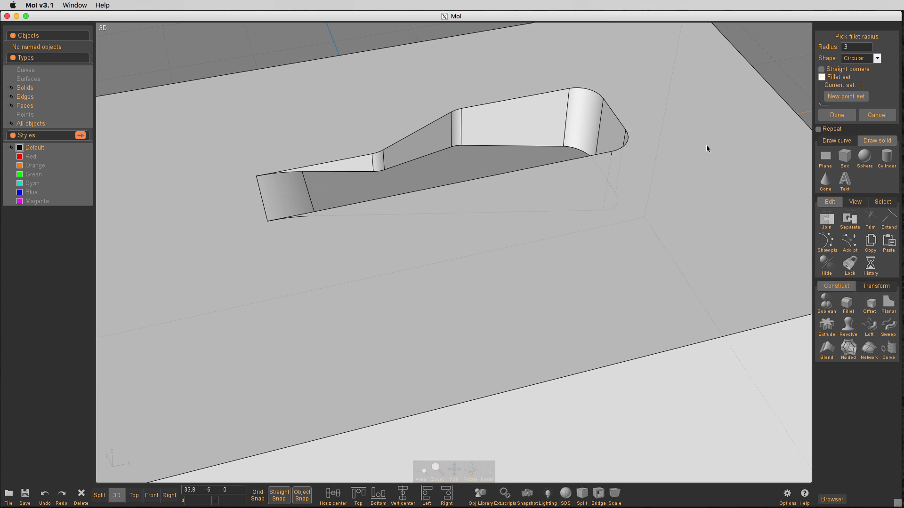
{"action": "left_click", "coordinate": [819, 115]}
Step: Select the full chain of edges around the recess floor, from the shallow end around the deep end and back
{"action": "right_click_drag", "start_coordinate": [792, 135], "coordinate": [480, 256]}
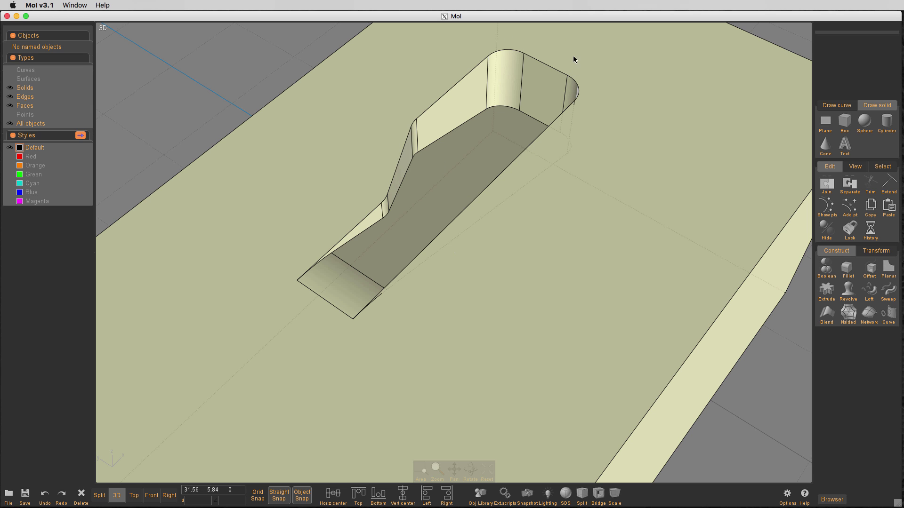
{"action": "mouse_move", "coordinate": [473, 230]}
{"action": "right_mouse_down"}
{"action": "mouse_move", "coordinate": [442, 228]}
{"action": "mouse_move", "coordinate": [461, 226]}
{"action": "right_mouse_up"}
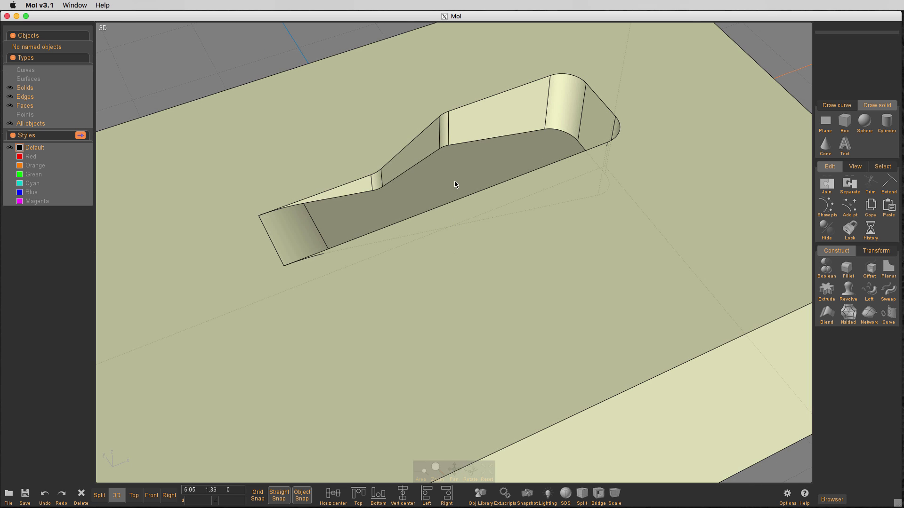
{"action": "scroll", "coordinate": [459, 212], "scroll_direction": "up", "scroll_amount": 3}
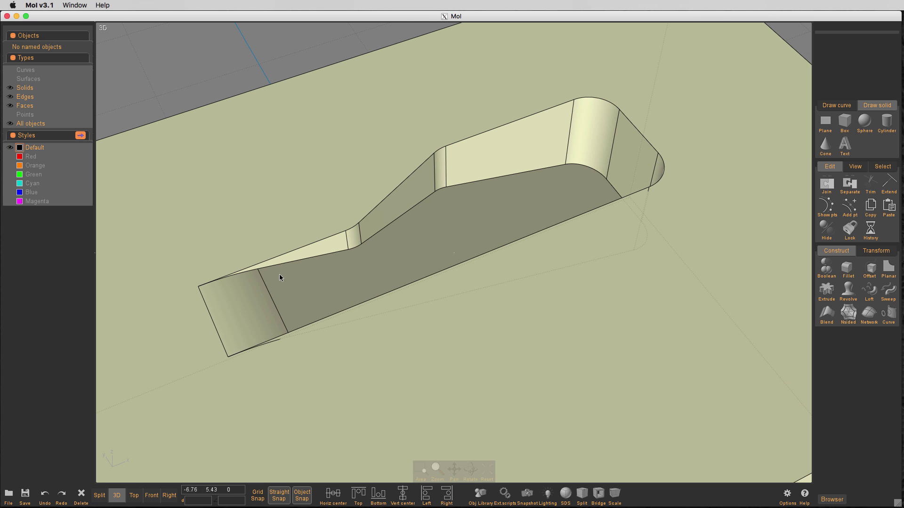
{"action": "left_click", "coordinate": [246, 272]}
{"action": "left_click", "coordinate": [348, 242]}
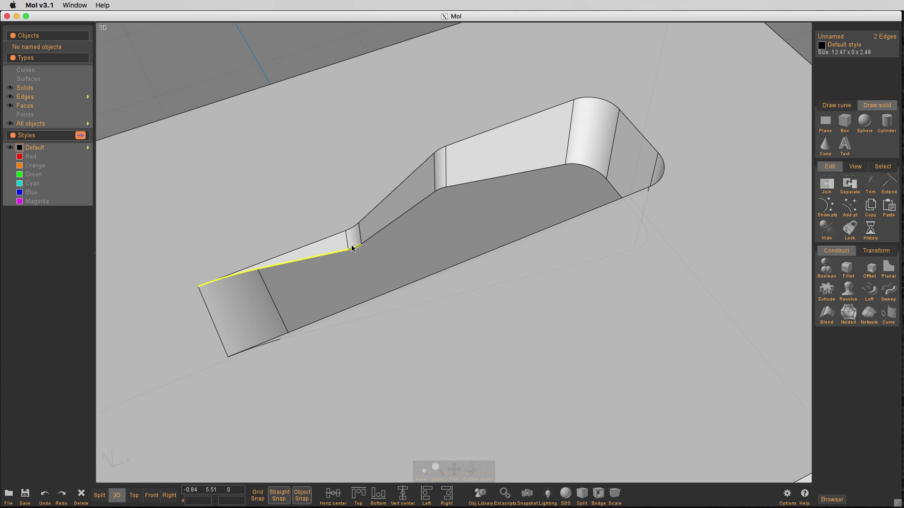
{"action": "left_click", "coordinate": [352, 247]}
{"action": "left_click", "coordinate": [400, 216]}
{"action": "left_click", "coordinate": [437, 190]}
{"action": "left_click", "coordinate": [454, 186]}
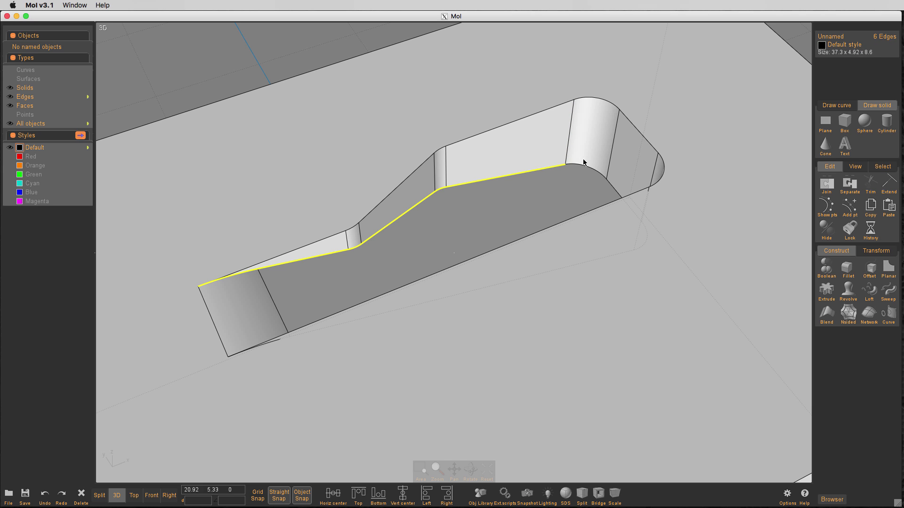
{"action": "left_click", "coordinate": [586, 166]}
{"action": "left_click", "coordinate": [628, 207]}
{"action": "left_click", "coordinate": [643, 235]}
{"action": "left_click", "coordinate": [613, 259]}
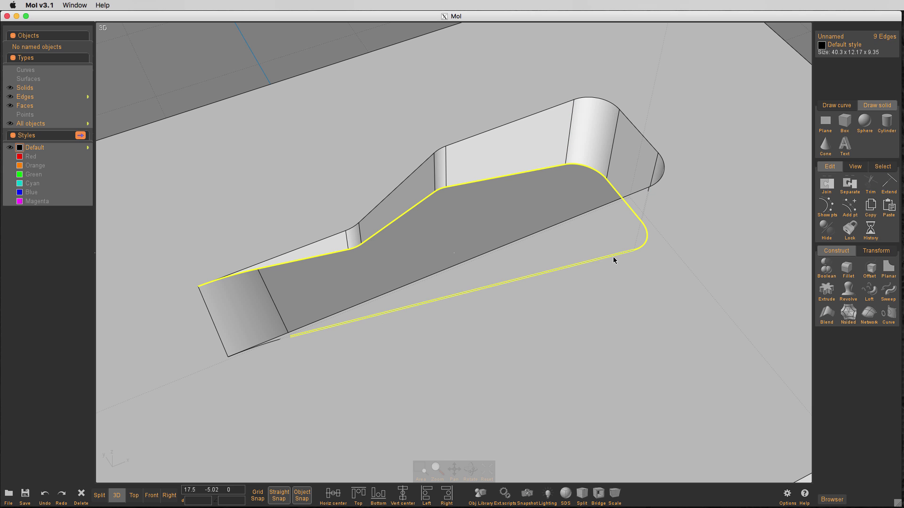
{"action": "left_click", "coordinate": [267, 344]}
Step: Add the full chain of edges around the recess's upper rim to the selection
{"action": "left_click", "coordinate": [254, 267]}
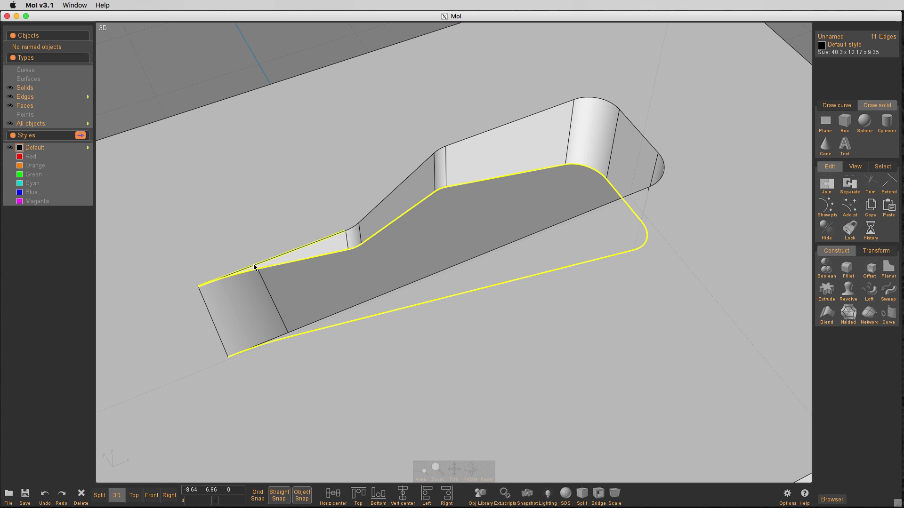
{"action": "left_click", "coordinate": [327, 234]}
{"action": "left_click", "coordinate": [353, 228]}
{"action": "left_click", "coordinate": [392, 191]}
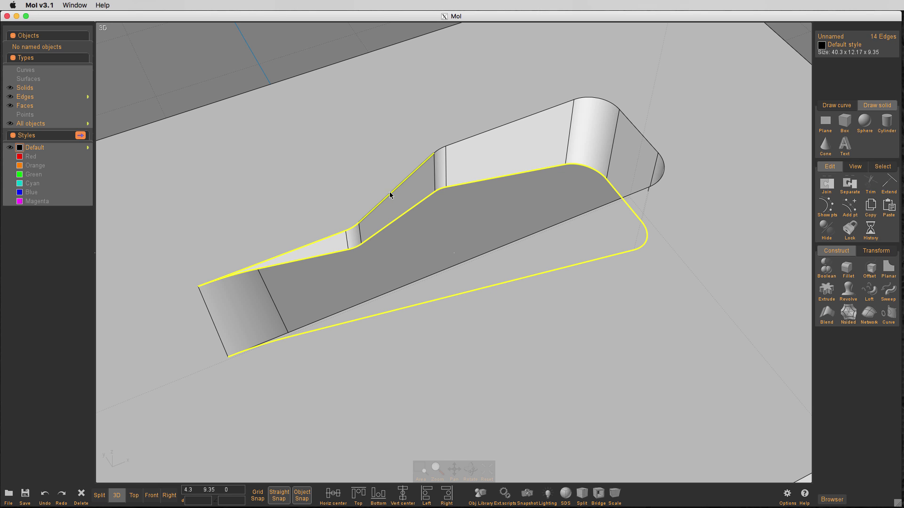
{"action": "left_click", "coordinate": [439, 150]}
{"action": "left_click", "coordinate": [499, 129]}
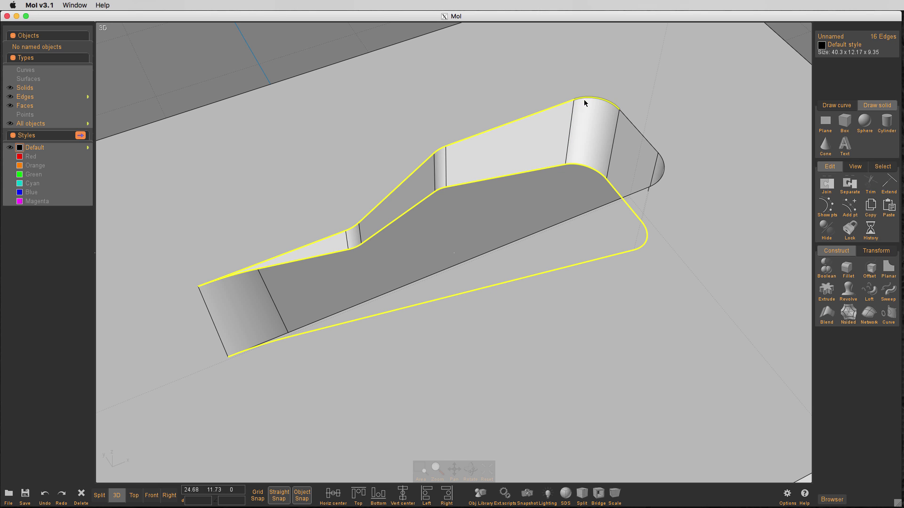
{"action": "left_click", "coordinate": [633, 125]}
{"action": "left_click", "coordinate": [661, 167]}
{"action": "left_click", "coordinate": [638, 194]}
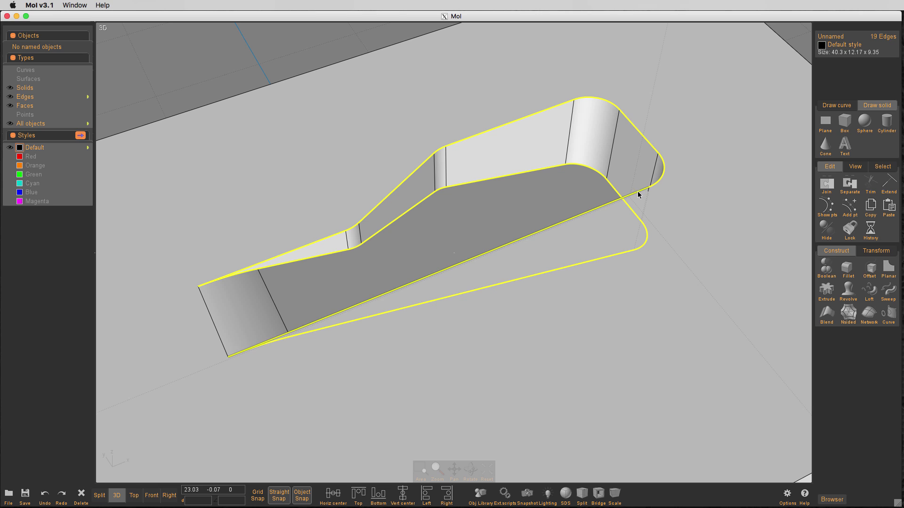
{"action": "left_click", "coordinate": [637, 195]}
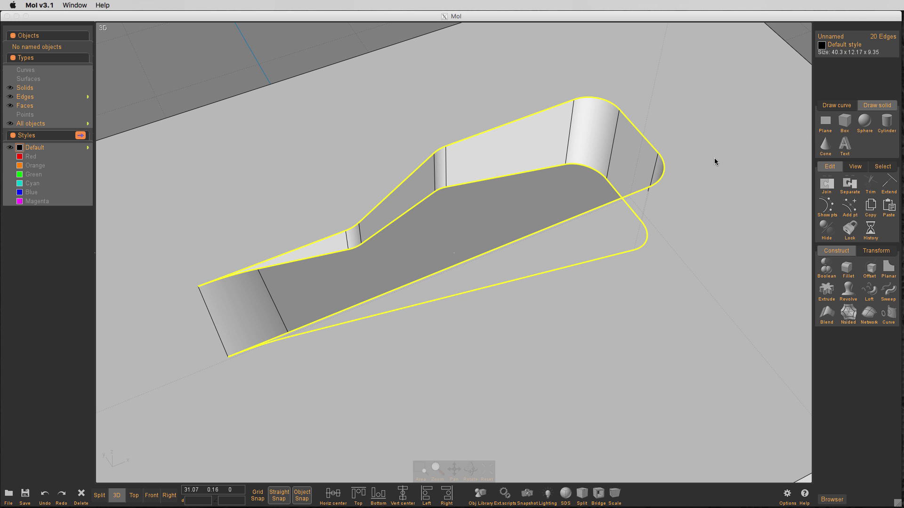
Step: Start a circular fillet on the selected floor and rim edges with a base radius of 0.1
{"action": "right_click_drag", "start_coordinate": [715, 159], "coordinate": [718, 139]}
{"action": "right_click", "coordinate": [763, 143]}
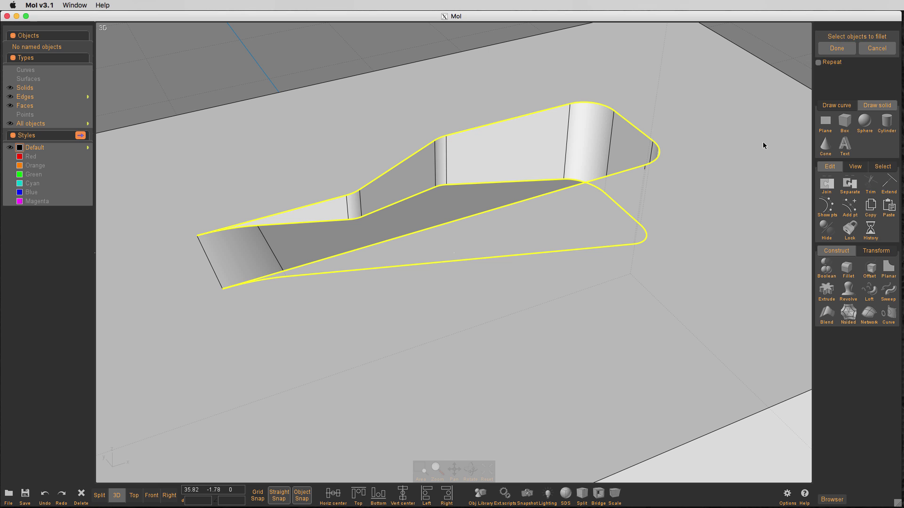
{"action": "left_click", "coordinate": [846, 48]}
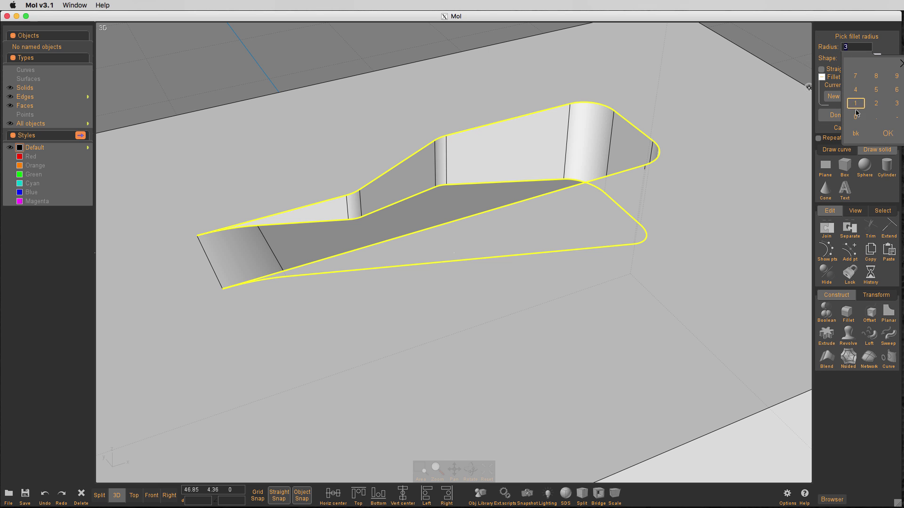
{"action": "left_click", "coordinate": [856, 103]}
{"action": "left_click", "coordinate": [888, 133]}
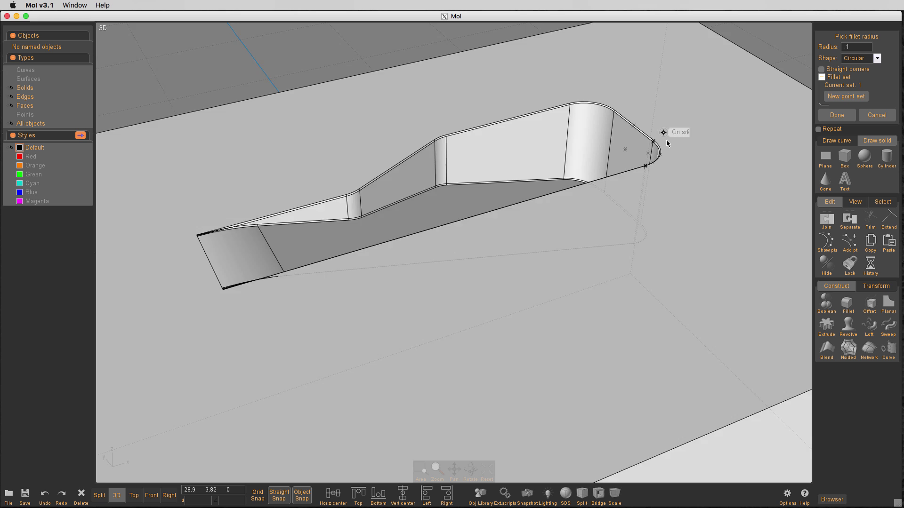
{"action": "mouse_move", "coordinate": [666, 140]}
{"action": "right_mouse_down"}
{"action": "mouse_move", "coordinate": [672, 156]}
{"action": "mouse_move", "coordinate": [656, 137]}
{"action": "mouse_move", "coordinate": [663, 135]}
{"action": "right_mouse_up"}
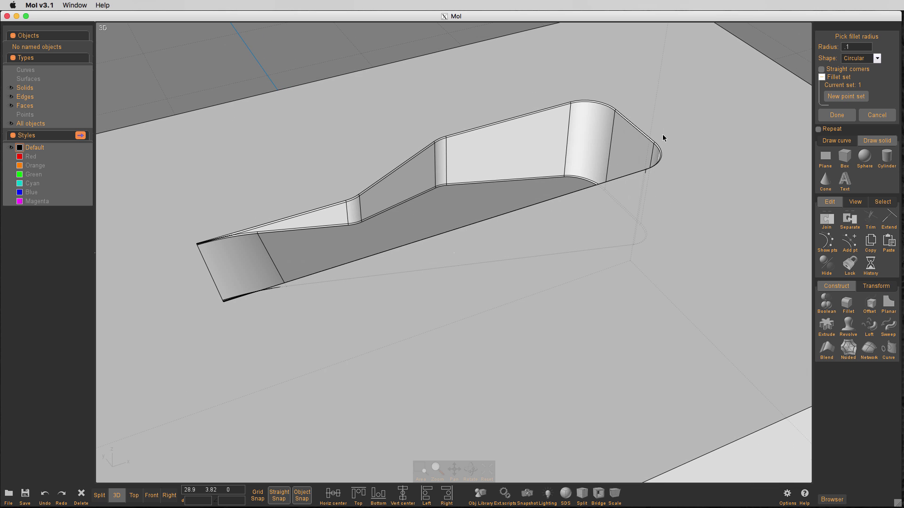
Step: Add a radius point set at the shallow bend's floor edge and on the straight floor edge, with radius 0.8
{"action": "left_click", "coordinate": [835, 100]}
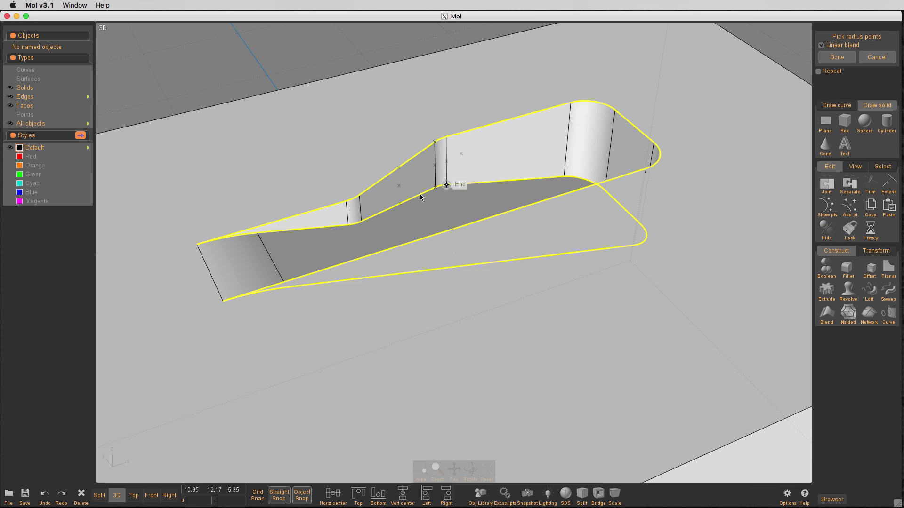
{"action": "left_click", "coordinate": [347, 224]}
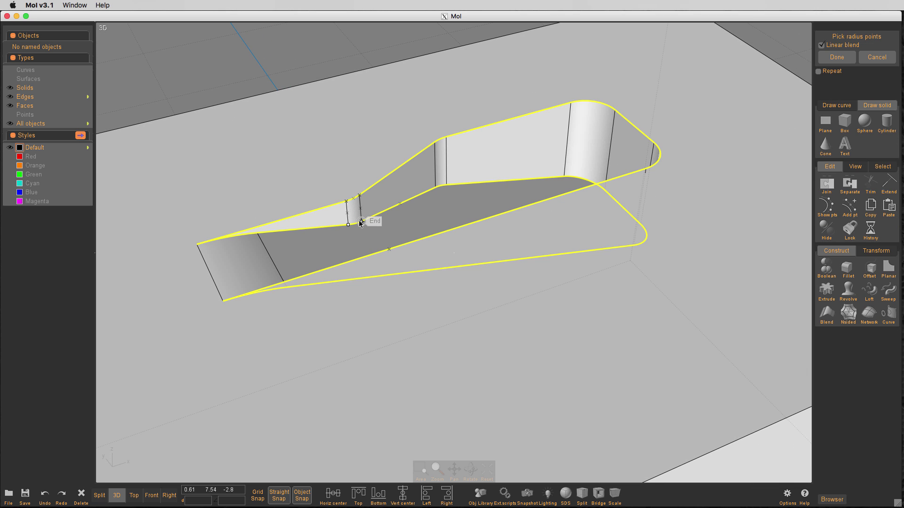
{"action": "left_click", "coordinate": [406, 273]}
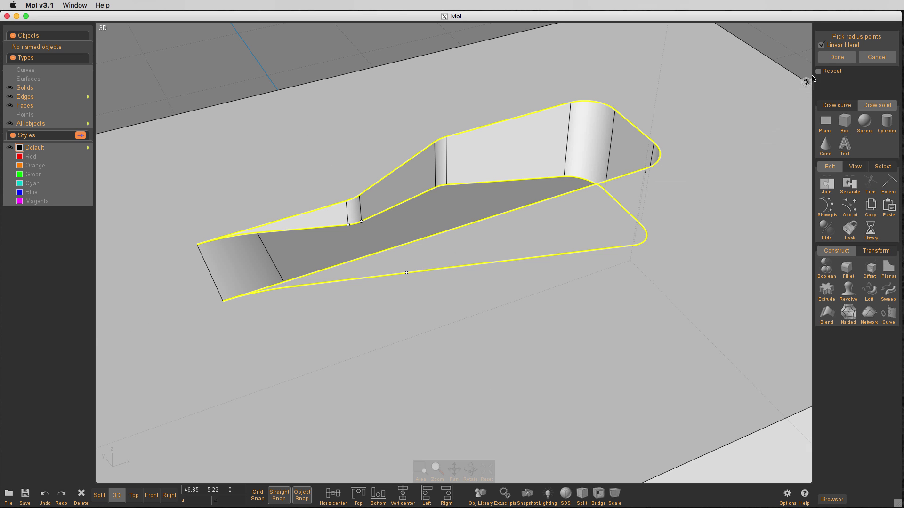
{"action": "left_click", "coordinate": [836, 57]}
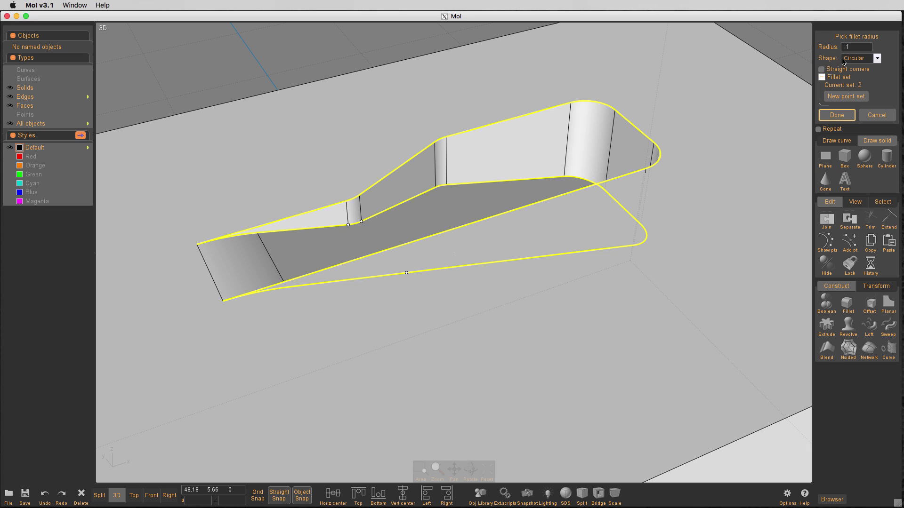
{"action": "left_click", "coordinate": [853, 47]}
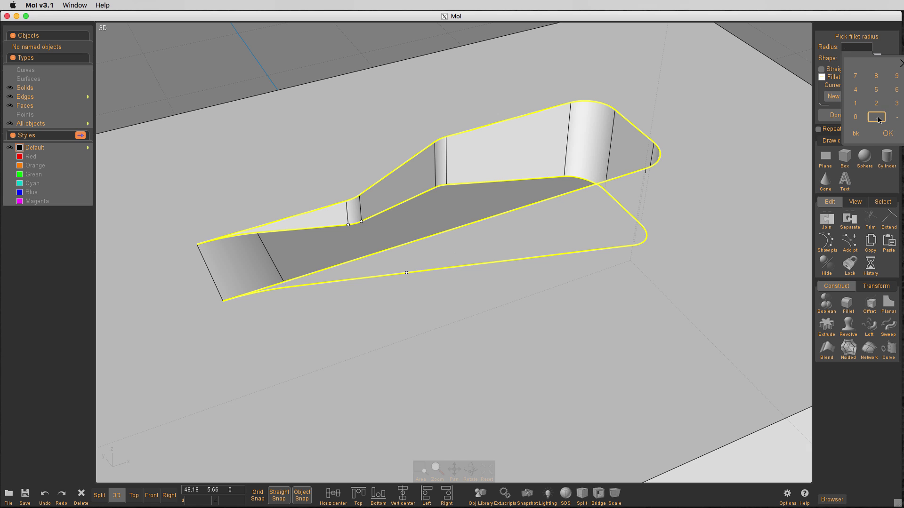
{"action": "left_click", "coordinate": [877, 77]}
{"action": "left_click", "coordinate": [888, 133]}
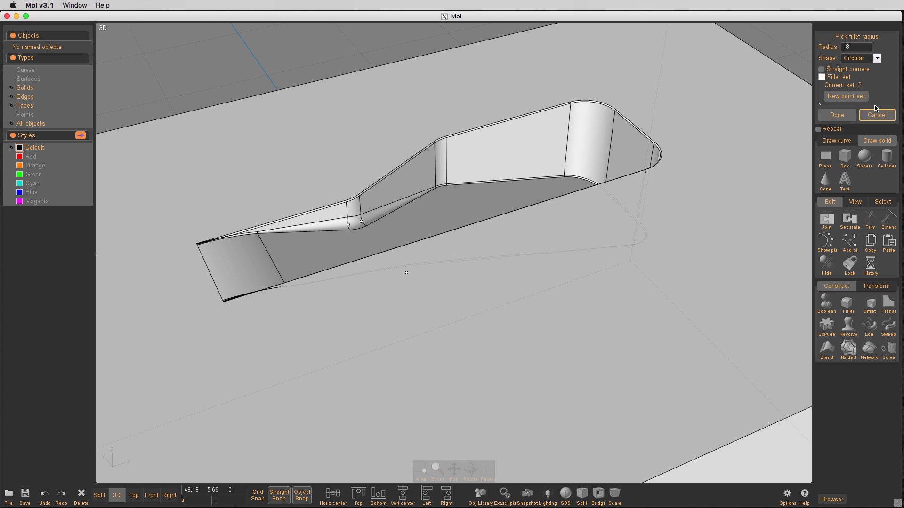
Step: Add another radius point set along the floor edges, with points at the deeper bend, both deep-end corners and on the straight edge
{"action": "left_click", "coordinate": [846, 96]}
{"action": "left_click", "coordinate": [435, 187]}
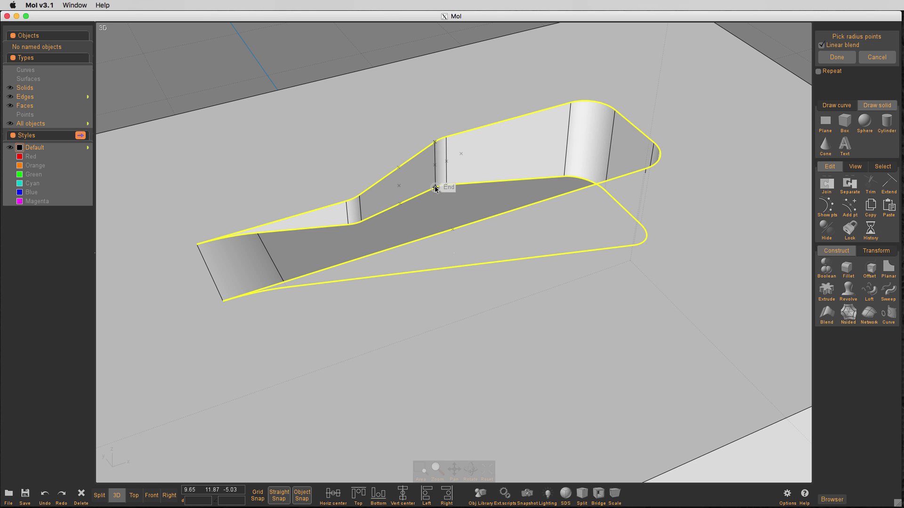
{"action": "left_click", "coordinate": [447, 185]}
{"action": "left_click", "coordinate": [563, 176]}
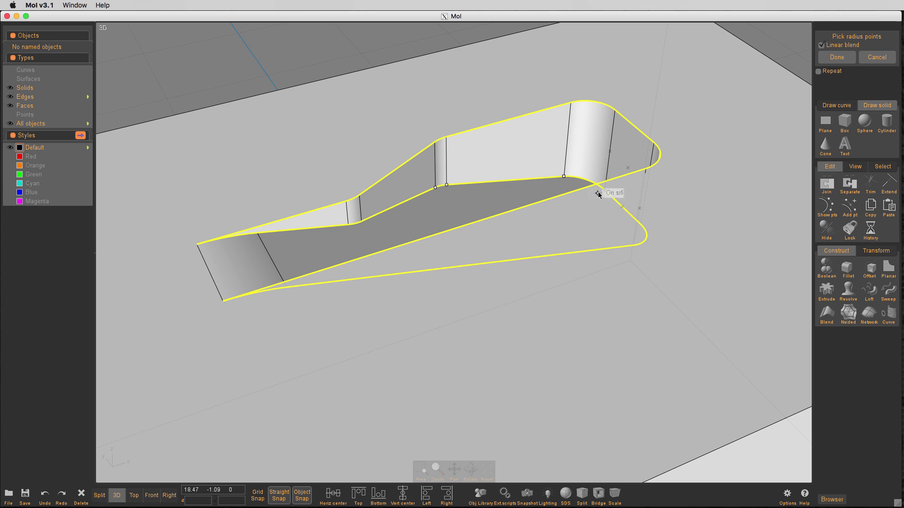
{"action": "left_click", "coordinate": [604, 190]}
{"action": "left_click", "coordinate": [640, 224]}
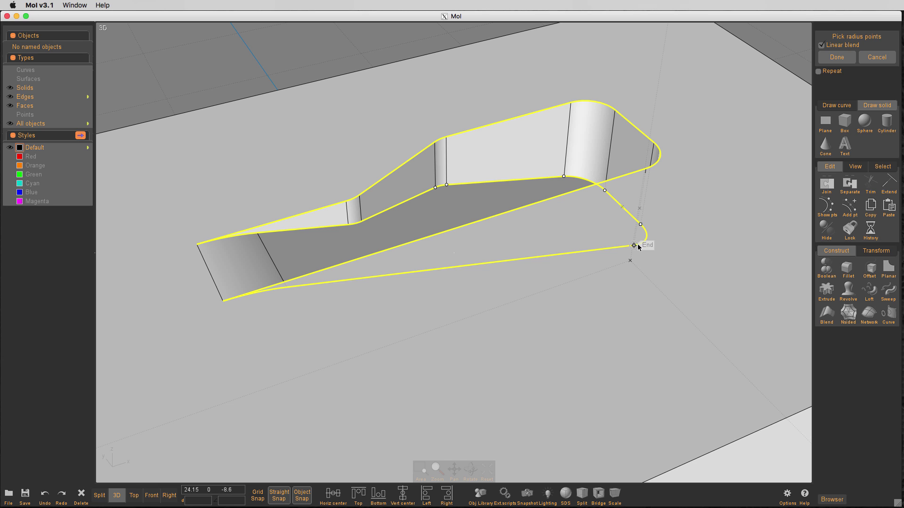
{"action": "left_click", "coordinate": [634, 246]}
{"action": "left_click", "coordinate": [511, 261]}
{"action": "left_click", "coordinate": [838, 57]}
Step: Set the fillet radius of the deeper floor point set to 1.2
{"action": "left_click", "coordinate": [853, 48]}
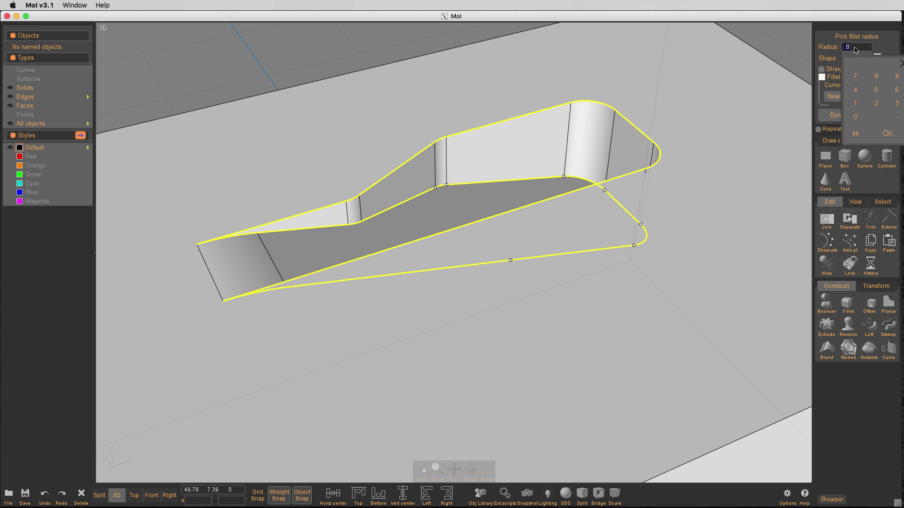
{"action": "left_click", "coordinate": [856, 103]}
{"action": "left_click", "coordinate": [877, 117]}
{"action": "left_click", "coordinate": [876, 103]}
{"action": "left_click", "coordinate": [888, 135]}
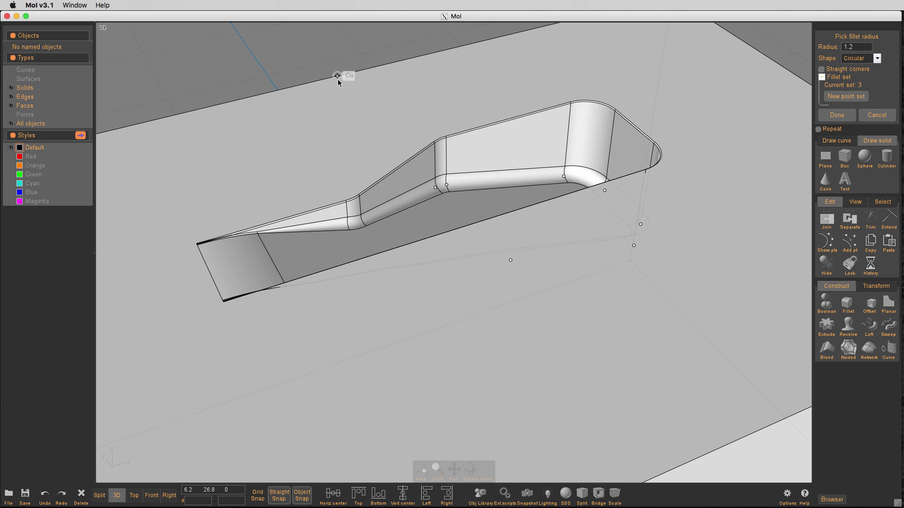
Step: Add a radius point set on the upper rim at both bends, both deep-end corners and along the straight edge
{"action": "mouse_move", "coordinate": [338, 79]}
{"action": "right_mouse_down"}
{"action": "mouse_move", "coordinate": [429, 81]}
{"action": "mouse_move", "coordinate": [437, 89]}
{"action": "mouse_move", "coordinate": [409, 107]}
{"action": "mouse_move", "coordinate": [321, 85]}
{"action": "right_mouse_up"}
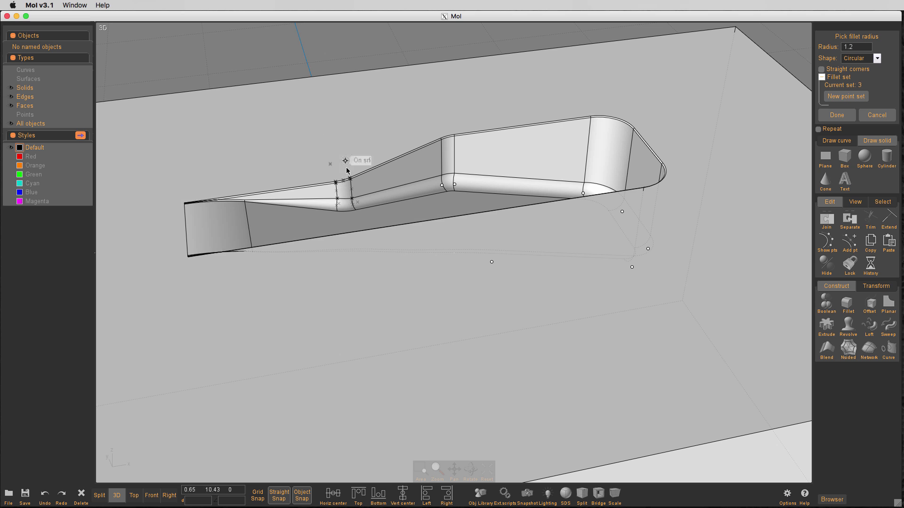
{"action": "right_click_drag", "start_coordinate": [370, 115], "coordinate": [348, 125]}
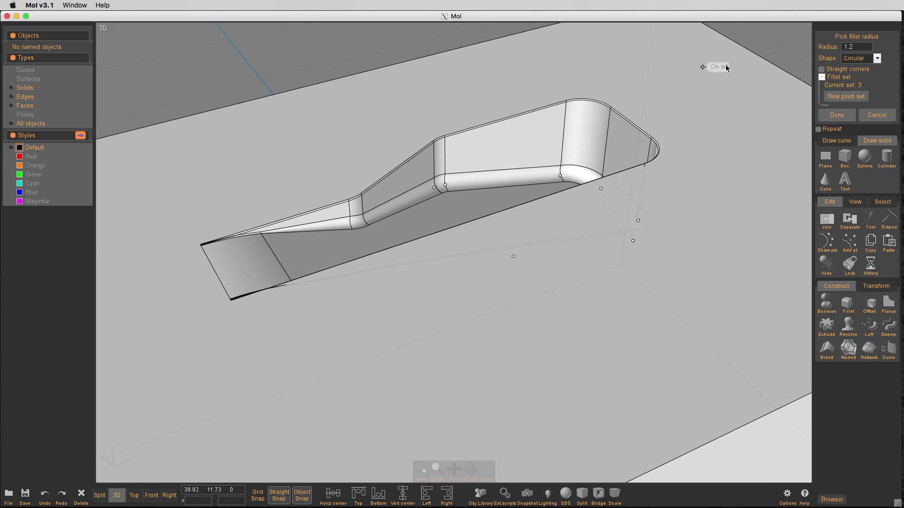
{"action": "left_click", "coordinate": [846, 96]}
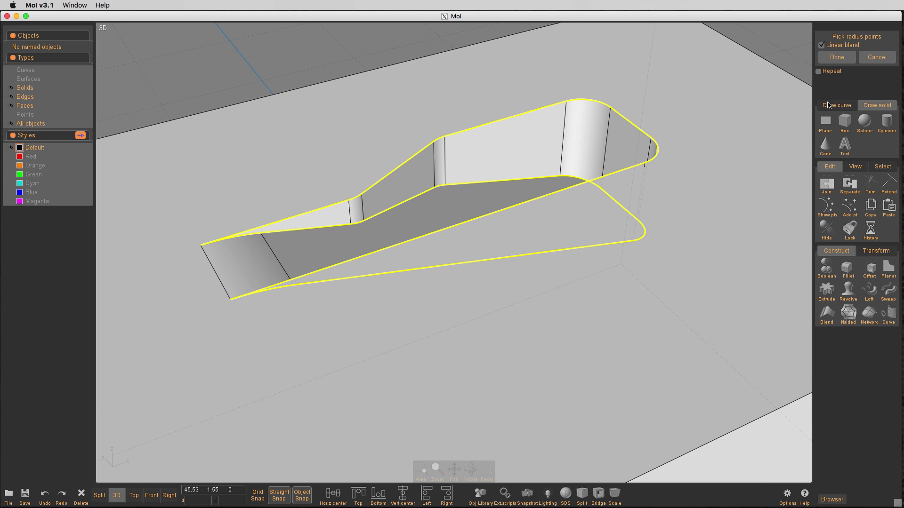
{"action": "left_click", "coordinate": [348, 200]}
{"action": "left_click", "coordinate": [361, 194]}
{"action": "left_click", "coordinate": [433, 141]}
{"action": "left_click", "coordinate": [444, 136]}
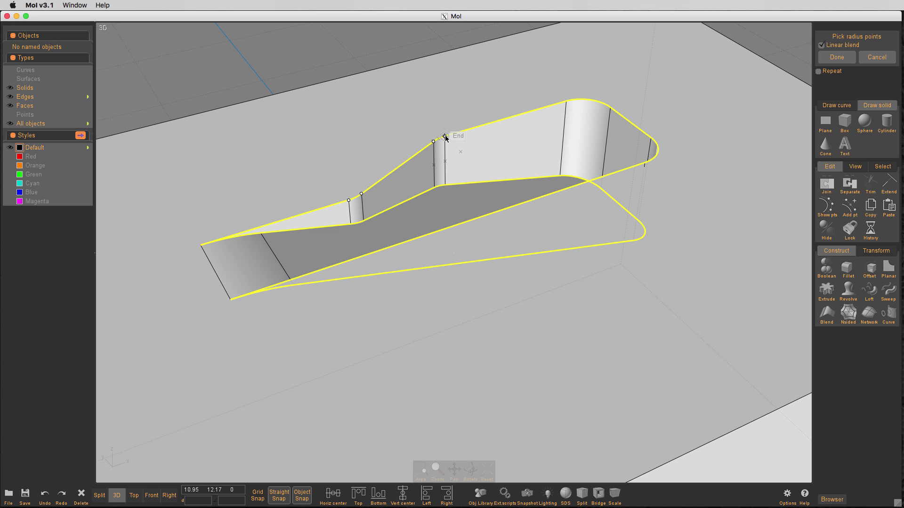
{"action": "left_click", "coordinate": [565, 101]}
{"action": "left_click", "coordinate": [610, 107]}
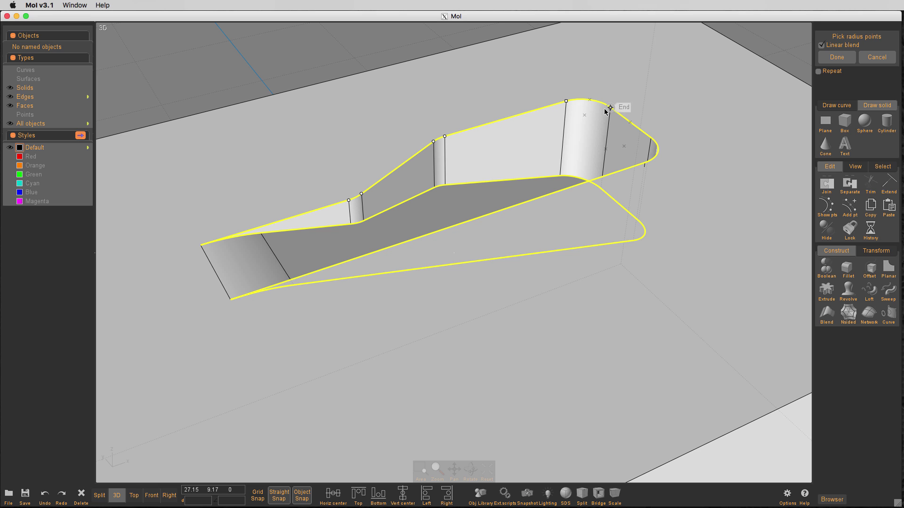
{"action": "left_click", "coordinate": [651, 138]}
{"action": "left_click", "coordinate": [645, 163]}
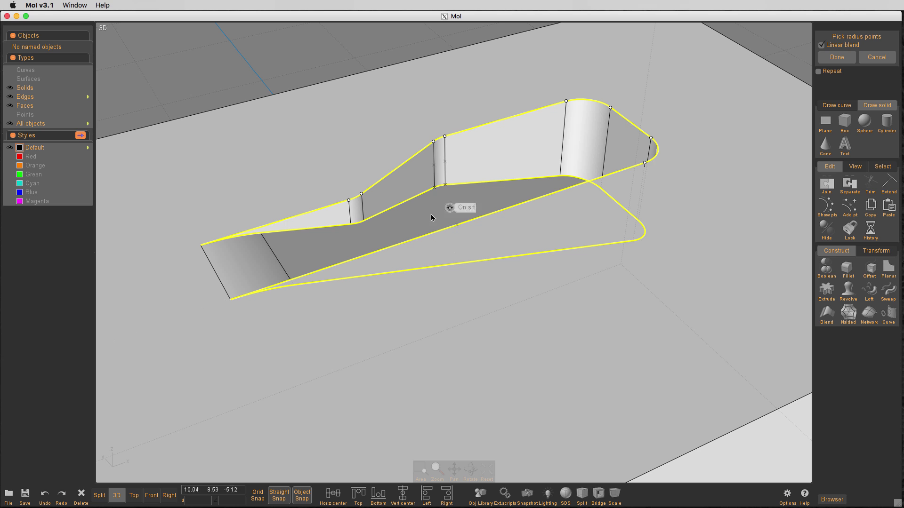
{"action": "left_click", "coordinate": [394, 246]}
{"action": "left_click", "coordinate": [837, 57]}
Step: Set the rim point set's fillet radius to 0.3 and finish the variable fillet
{"action": "left_click", "coordinate": [852, 47]}
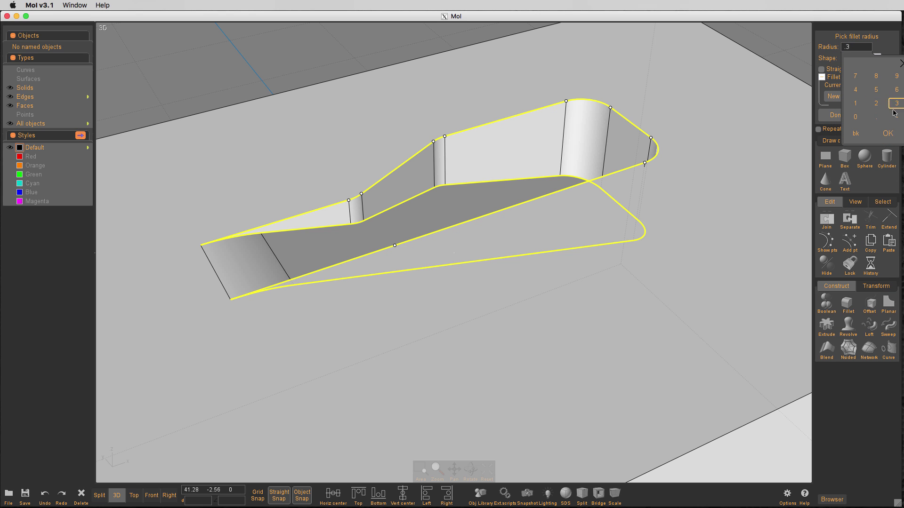
{"action": "left_click", "coordinate": [888, 133]}
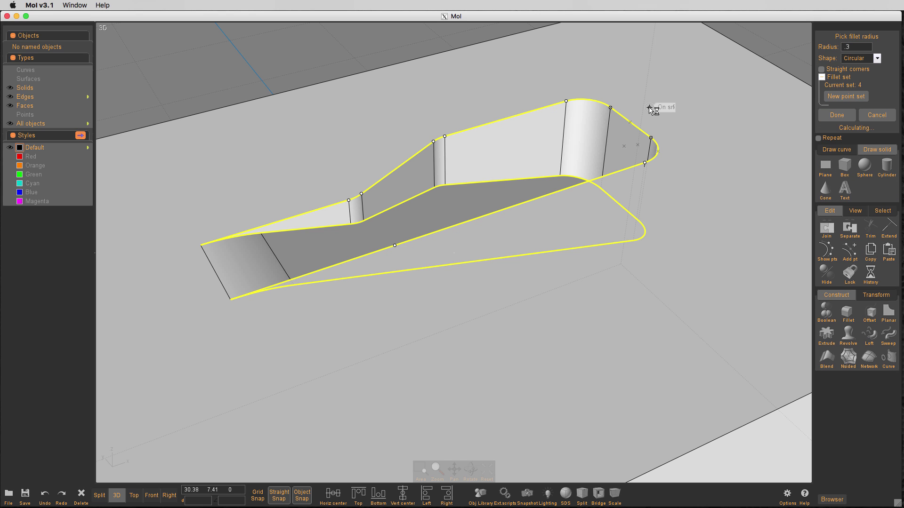
{"action": "right_click_drag", "start_coordinate": [650, 105], "coordinate": [780, 123]}
{"action": "left_click", "coordinate": [837, 116]}
Step: Hide the edge display and examine the filleted recess from different angles
{"action": "right_click_drag", "start_coordinate": [720, 142], "coordinate": [542, 178]}
{"action": "key", "text": "e"}
{"action": "left_click", "coordinate": [541, 178]}
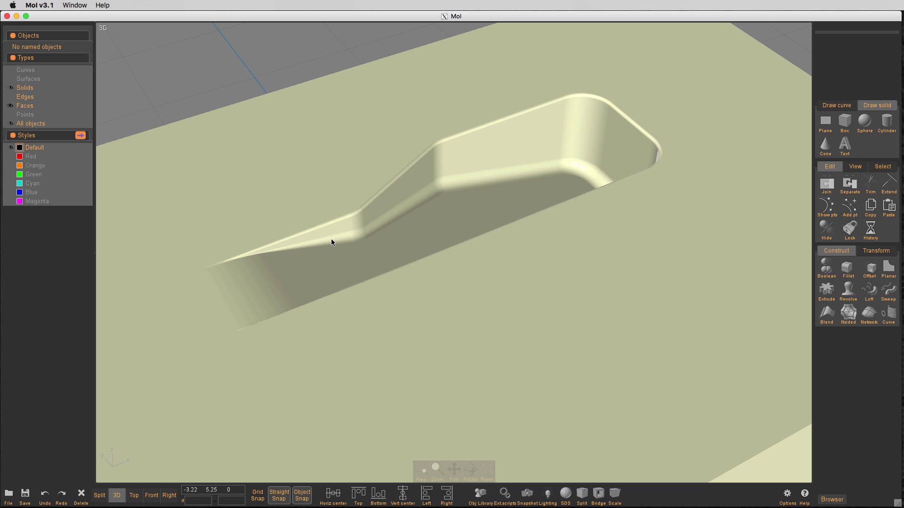
{"action": "key", "text": "Escape"}
{"action": "mouse_move", "coordinate": [432, 247]}
{"action": "right_mouse_down"}
{"action": "mouse_move", "coordinate": [452, 224]}
{"action": "mouse_move", "coordinate": [438, 233]}
{"action": "right_mouse_up"}
{"action": "left_click", "coordinate": [439, 232]}
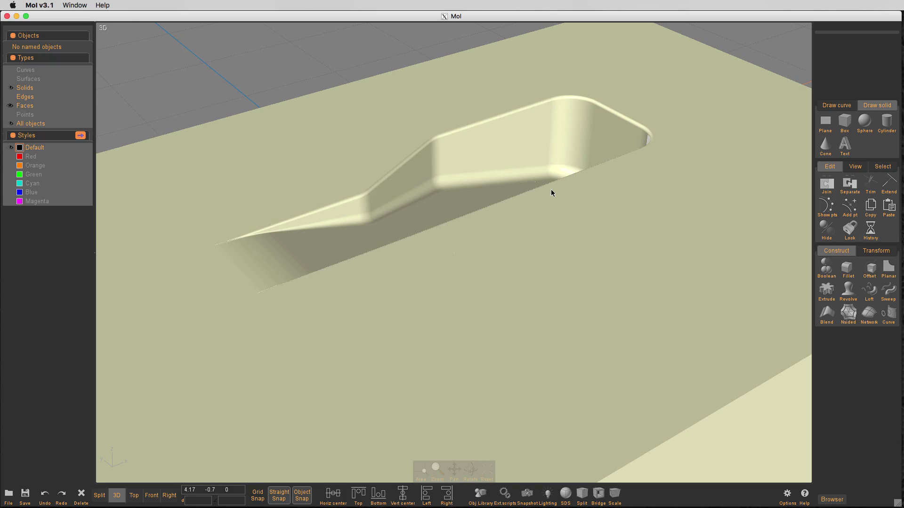